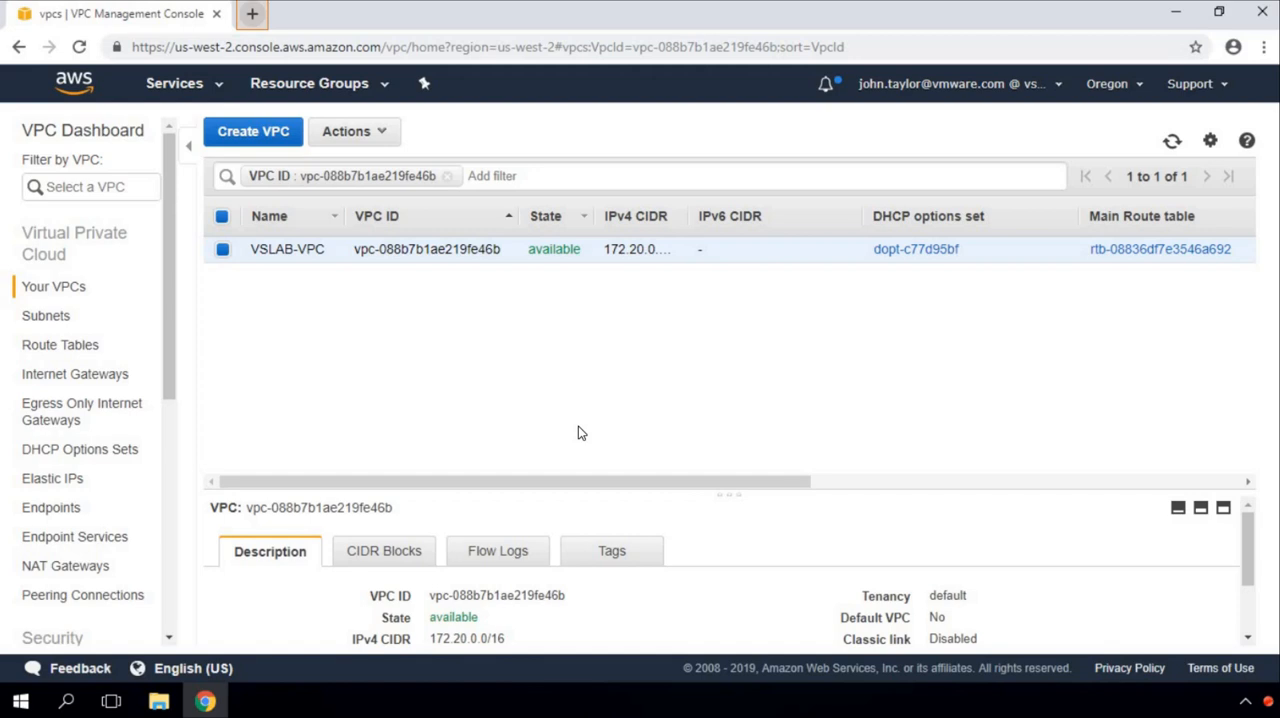
# Step: Open the bookmarked VMware Cloud Services page in a new tab and close the VPC Management Console tab
pyautogui.click(253, 15)
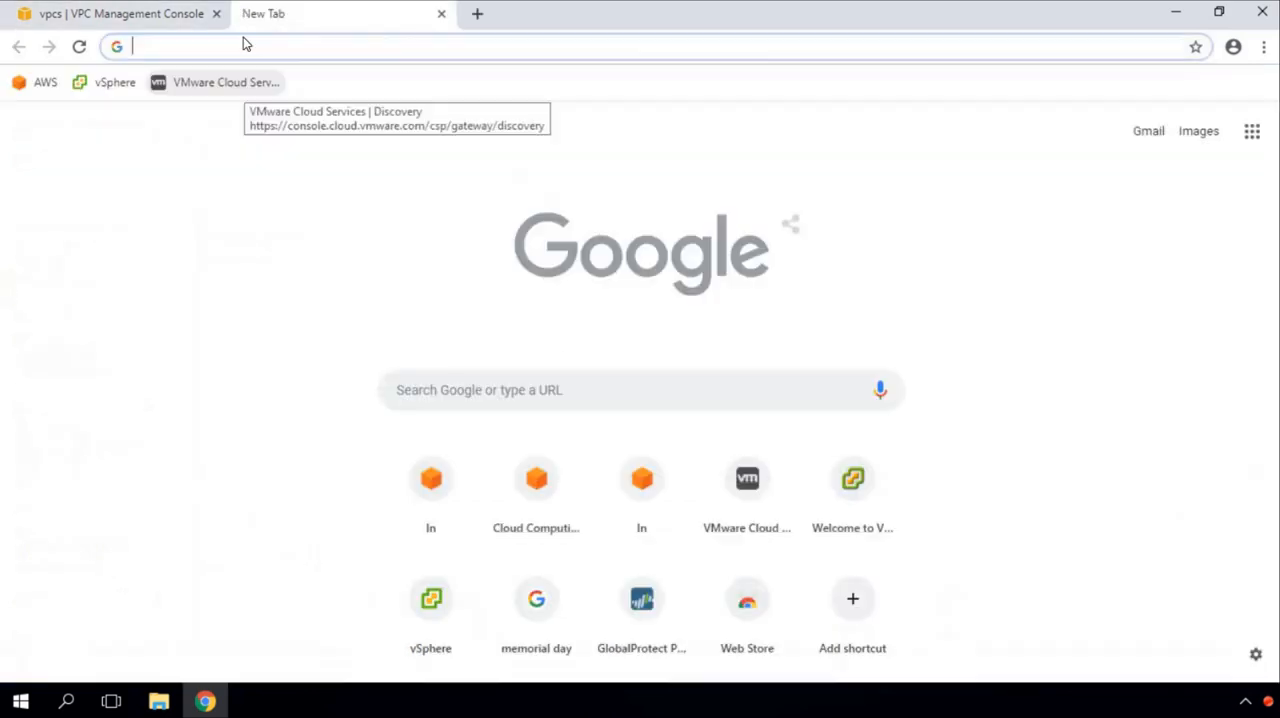
pyautogui.click(223, 86)
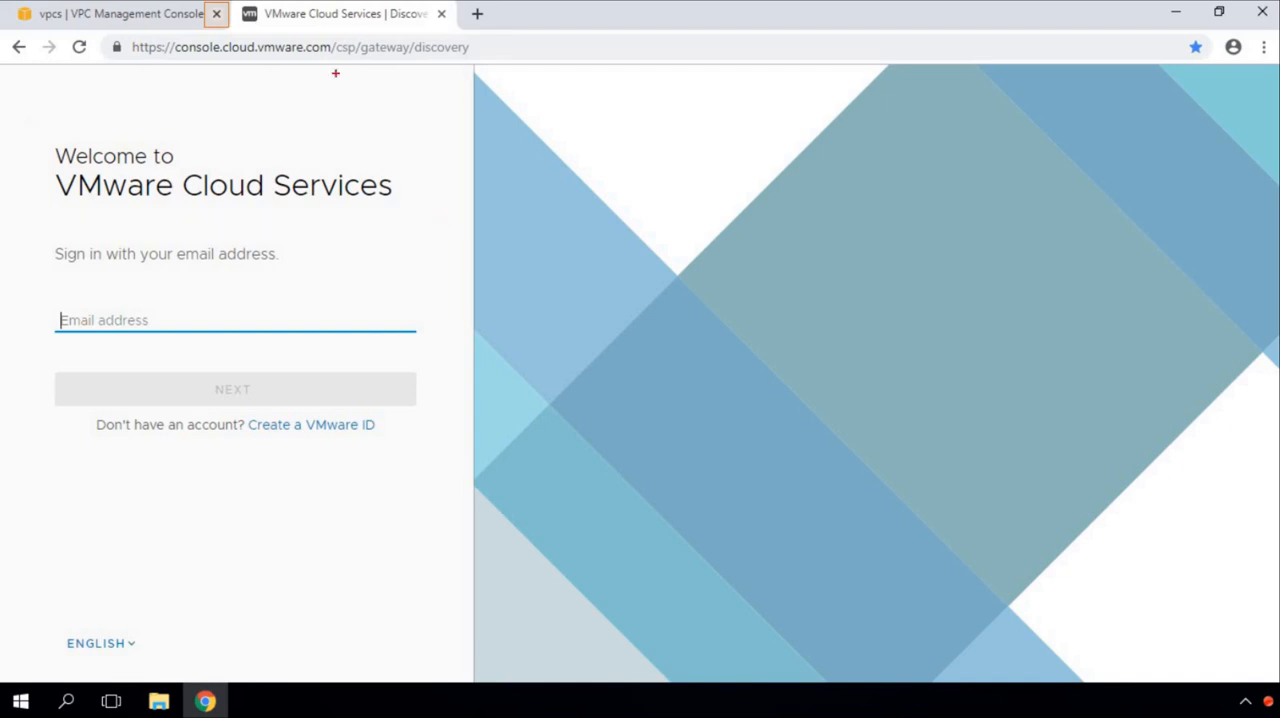
pyautogui.click(217, 16)
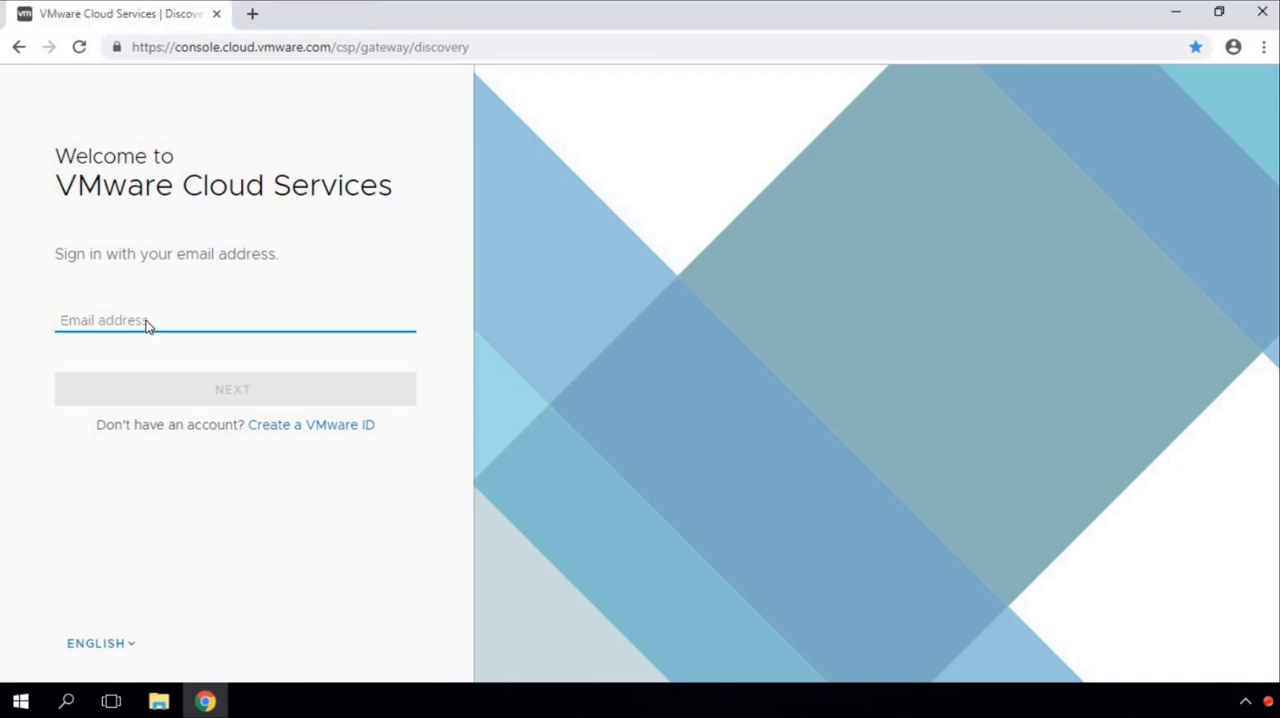
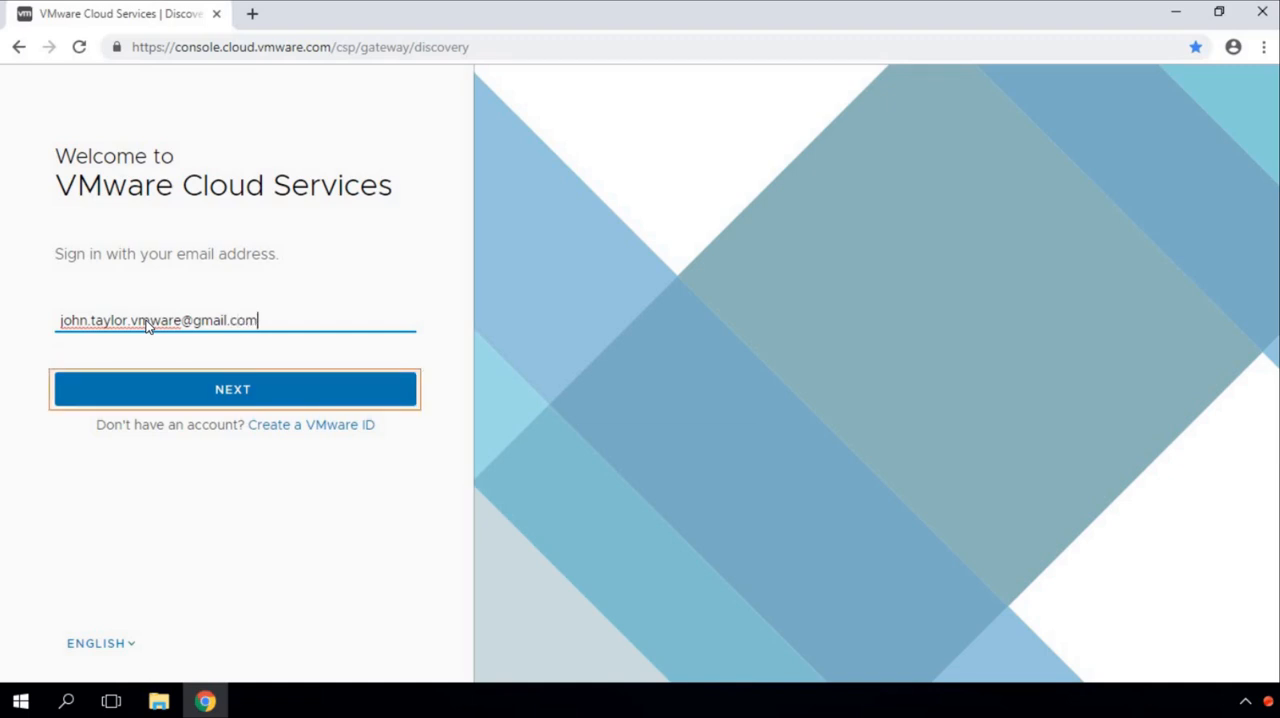
# Step: Sign in to VMware Cloud Services with the account's email address and password
pyautogui.click(241, 389)
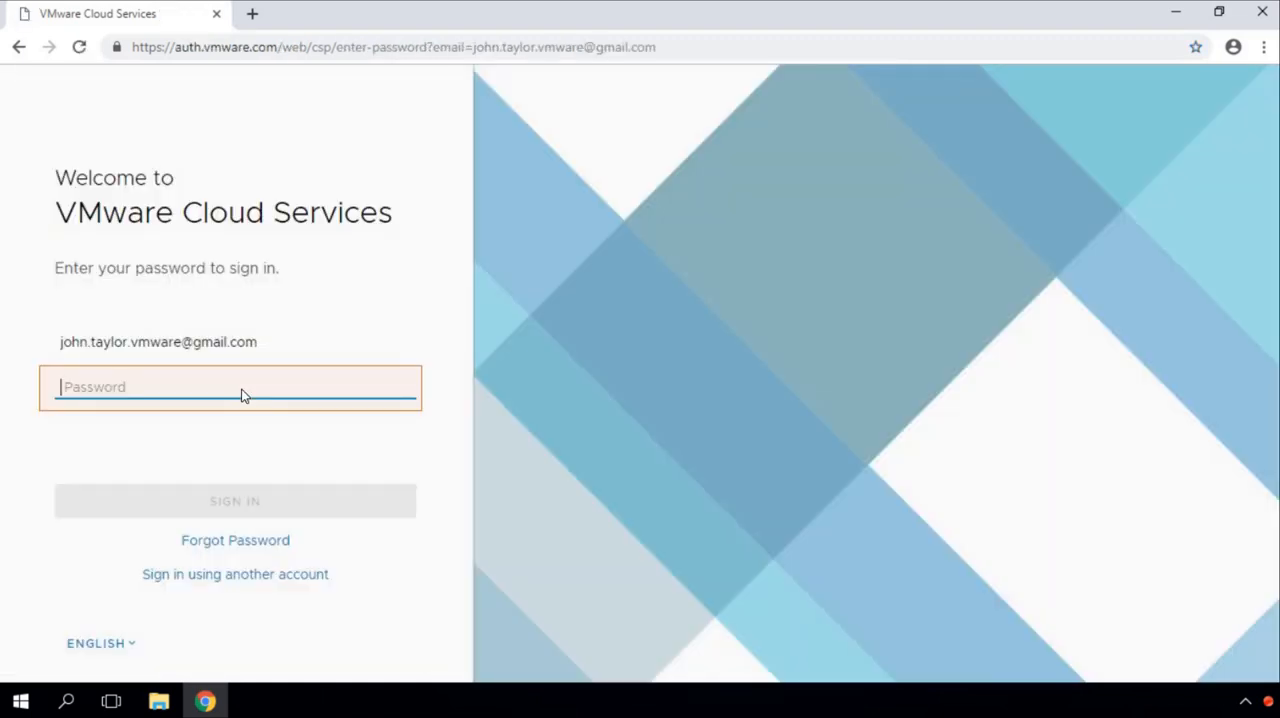
pyautogui.write('********')
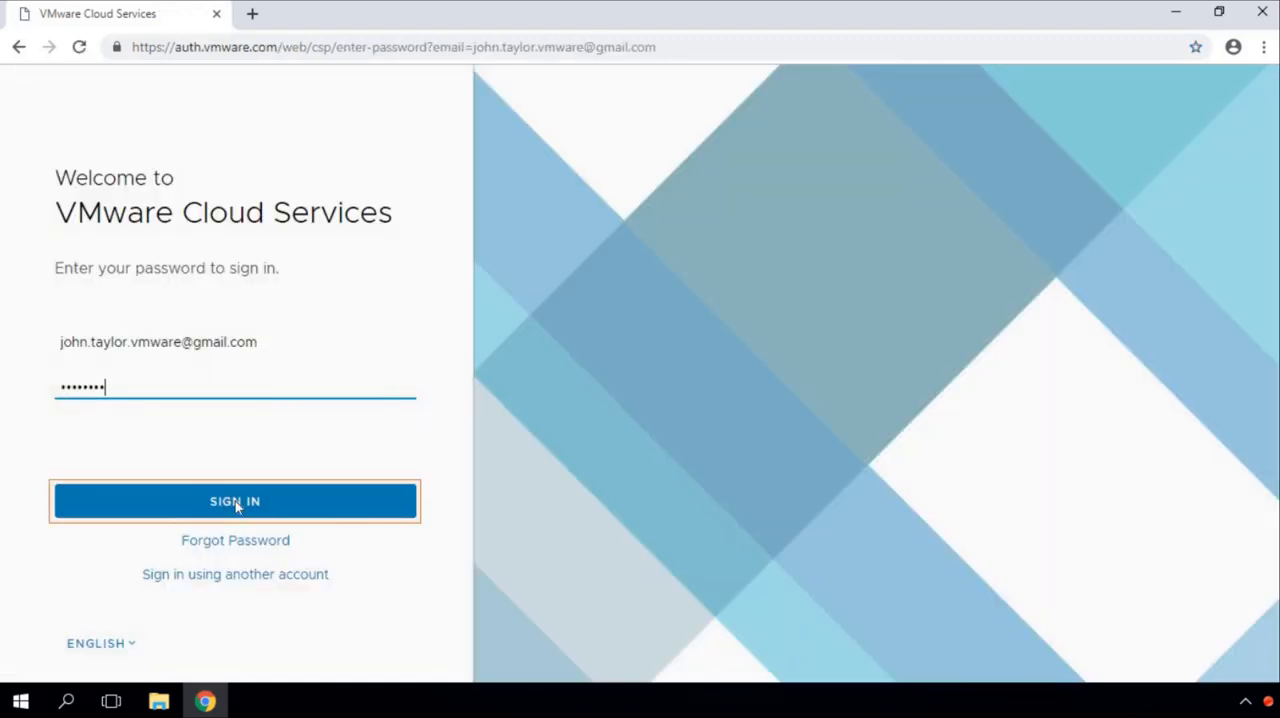
pyautogui.click(237, 503)
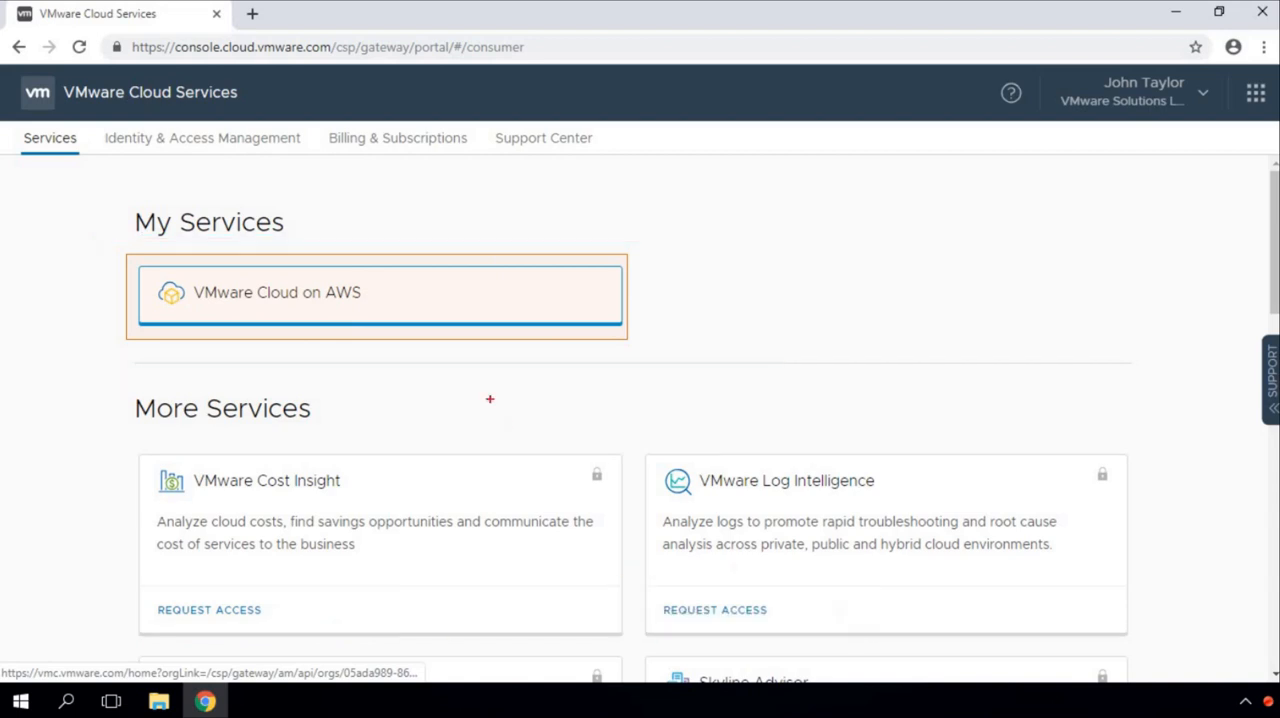
# Step: Open the VMware Cloud on AWS service and start creating a new SDDC
pyautogui.click(415, 309)
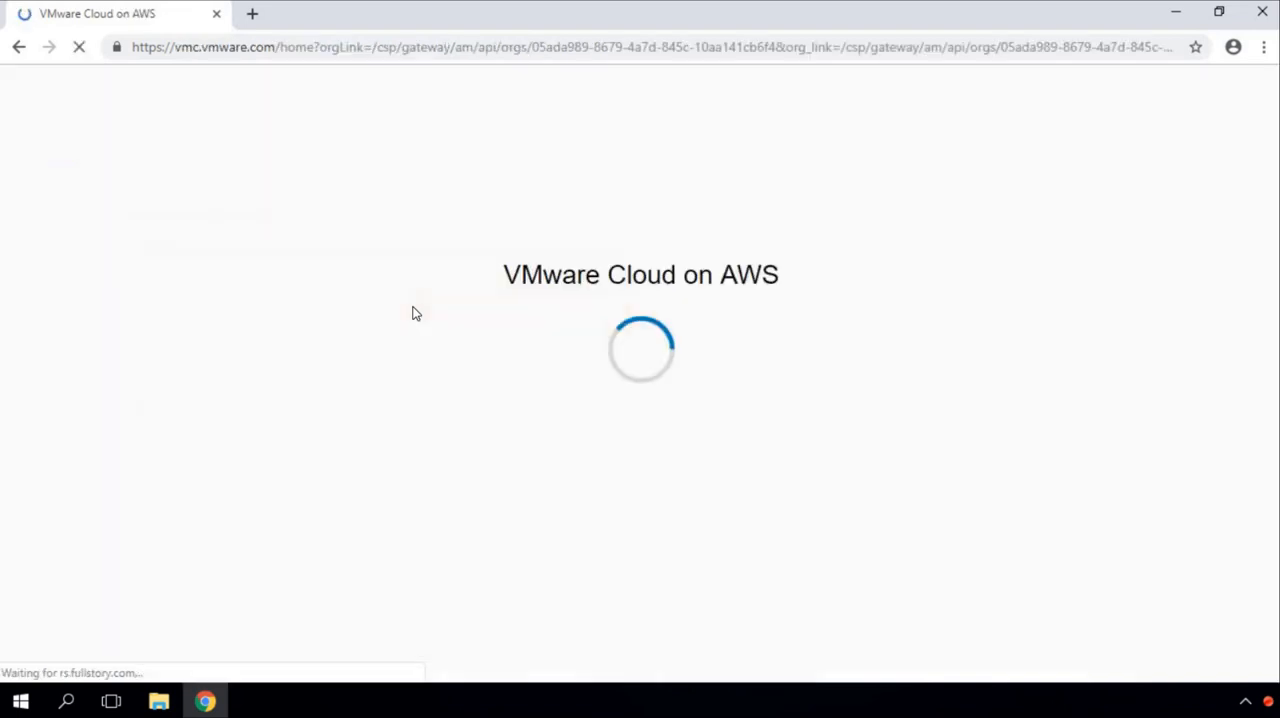
pyautogui.click(1249, 89)
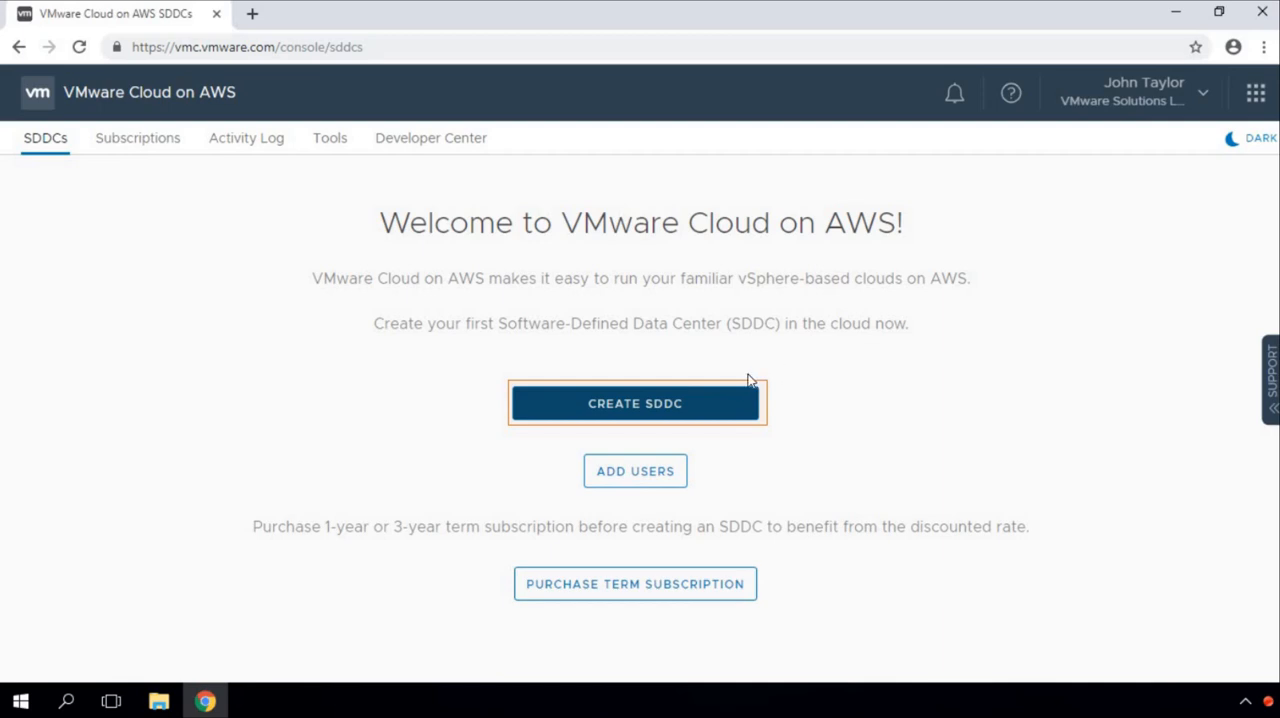
pyautogui.click(651, 410)
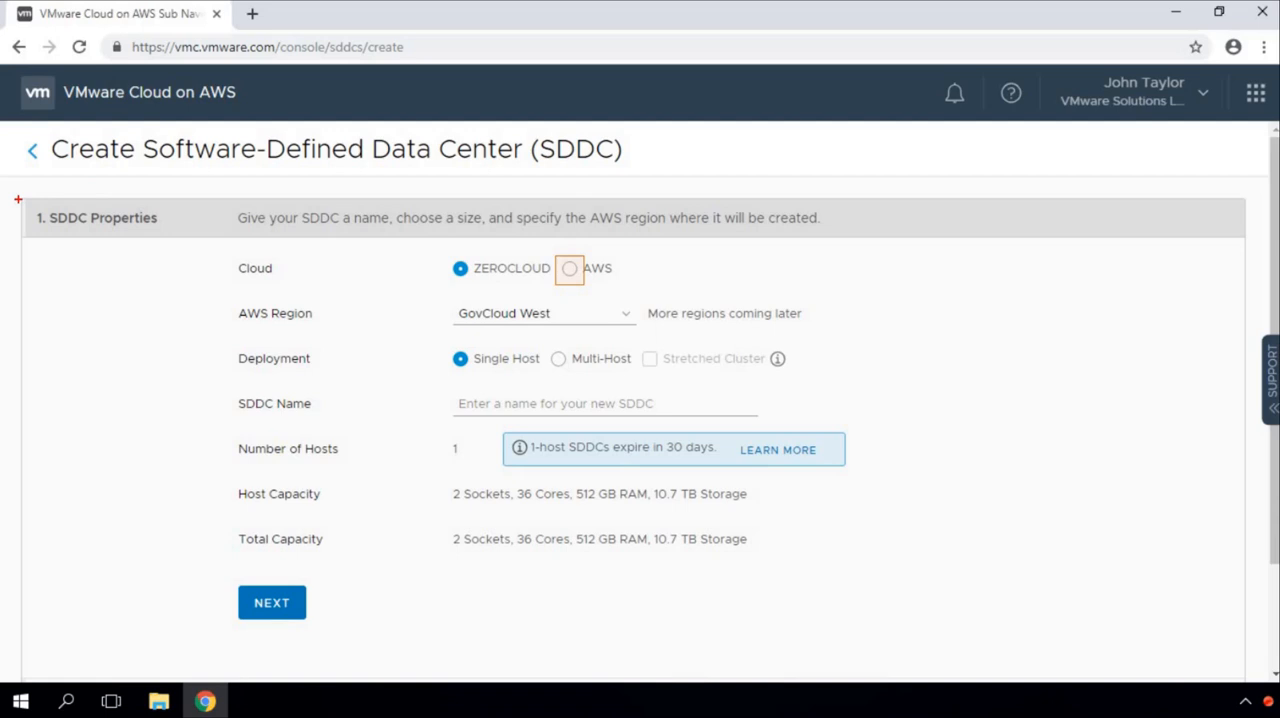
pyautogui.moveTo(22, 199); pyautogui.dragTo(190, 238)
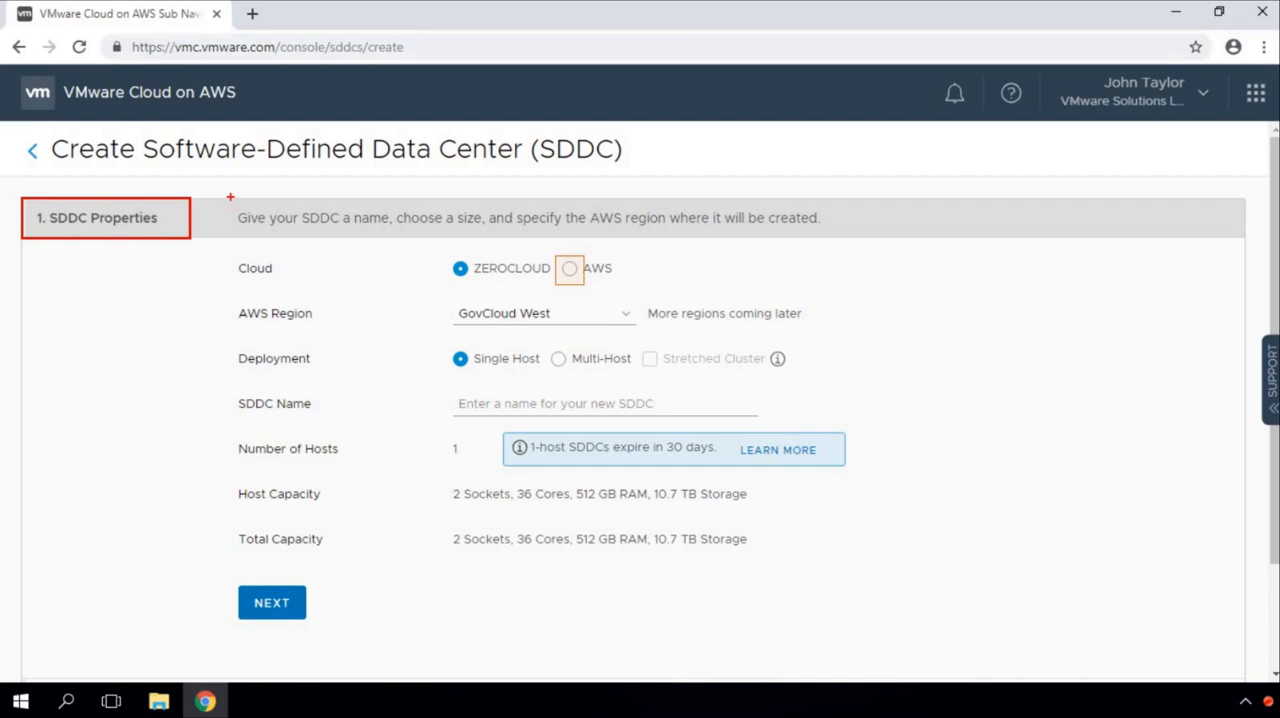
pyautogui.moveTo(228, 200)
pyautogui.mouseDown()
pyautogui.moveTo(408, 238)
pyautogui.moveTo(880, 238)
pyautogui.mouseUp()
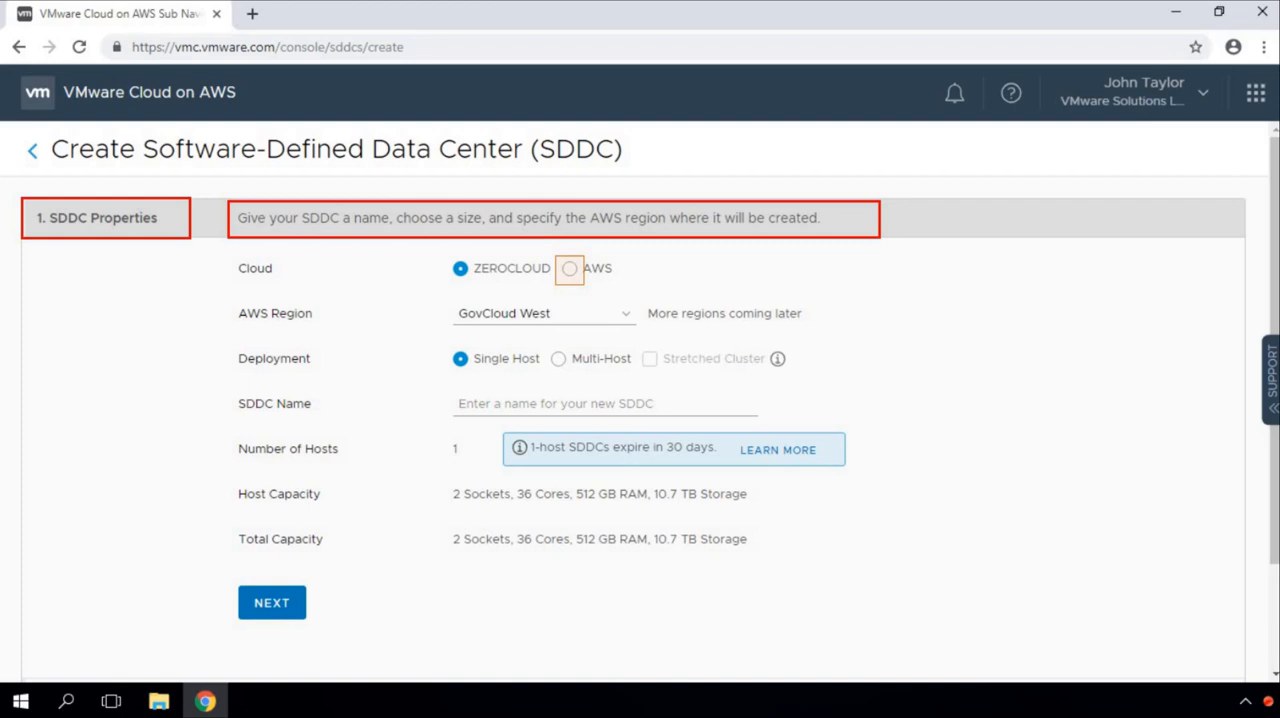
pyautogui.hotkey('ctrl', 'z')
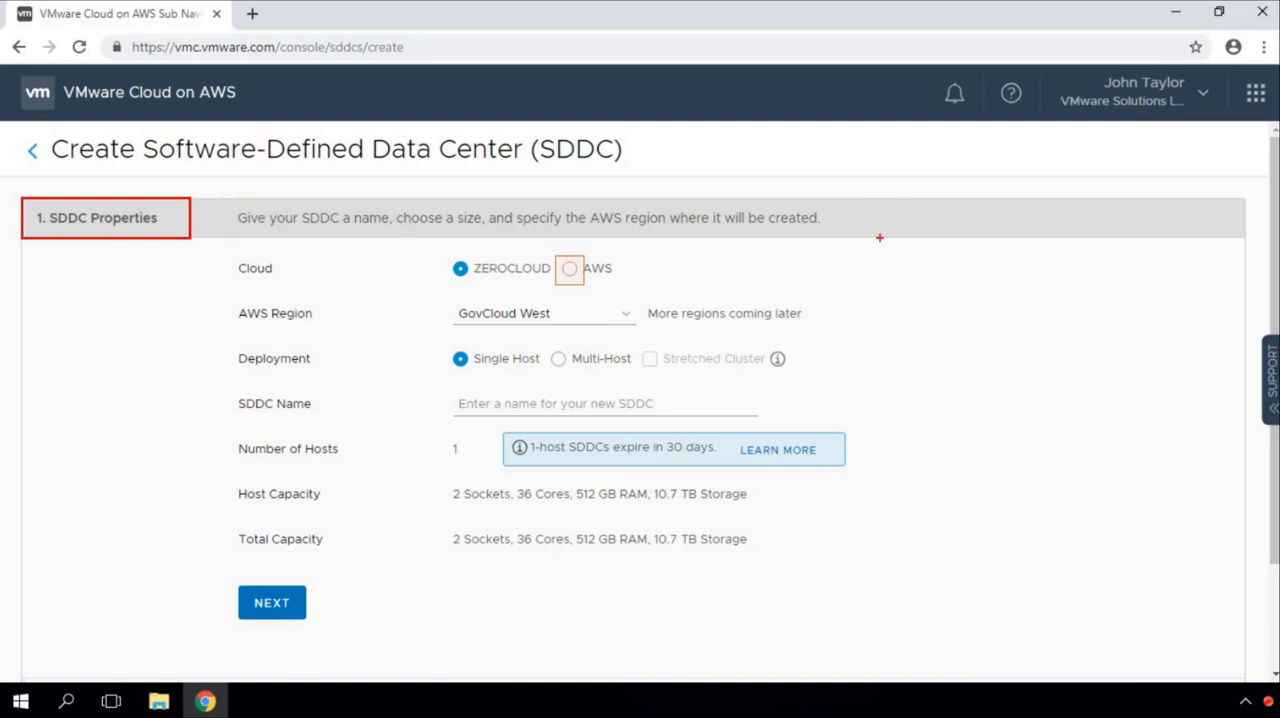
pyautogui.hotkey('ctrl', 'z')
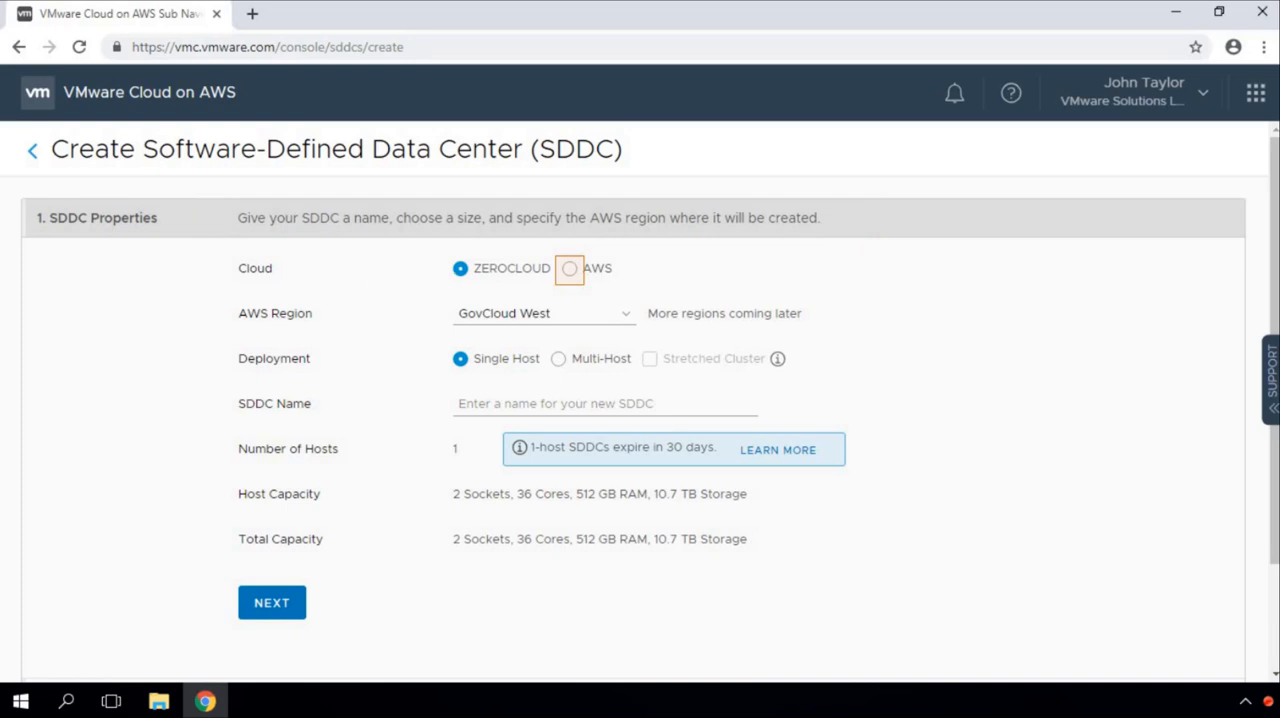
pyautogui.moveTo(220, 249); pyautogui.dragTo(301, 282)
pyautogui.moveTo(446, 247); pyautogui.dragTo(555, 283)
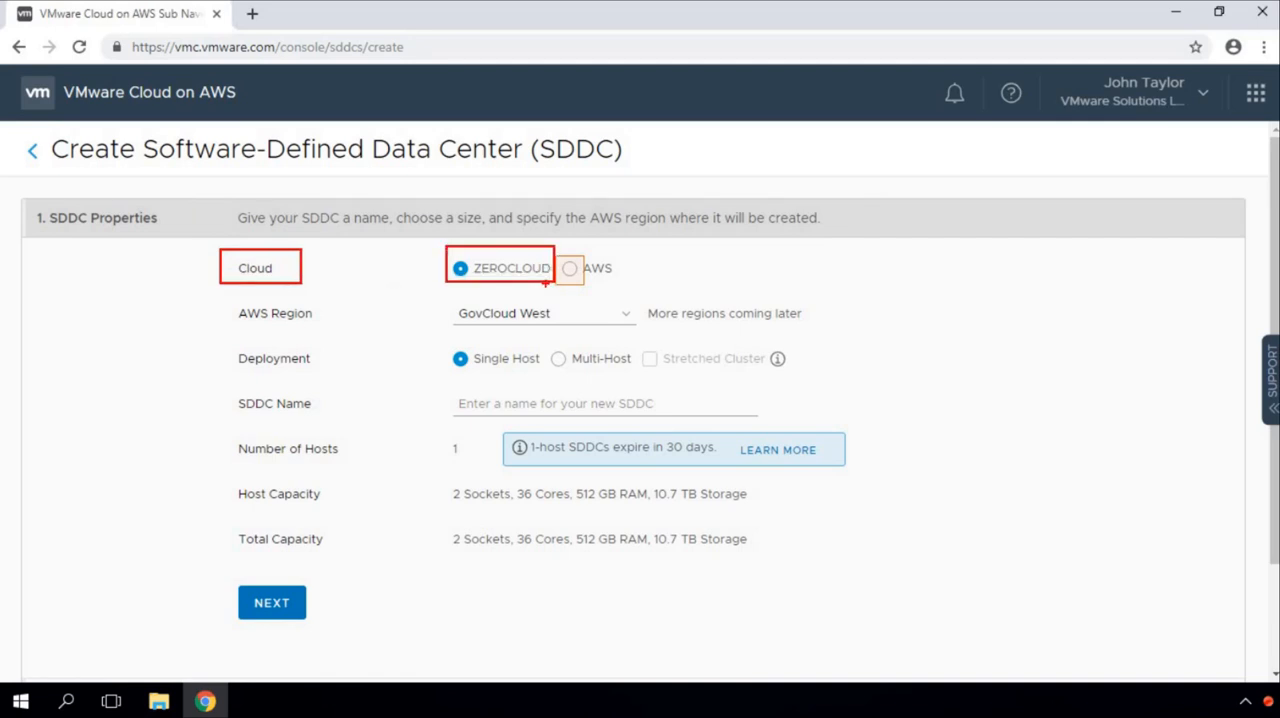
pyautogui.moveTo(558, 247); pyautogui.dragTo(662, 286)
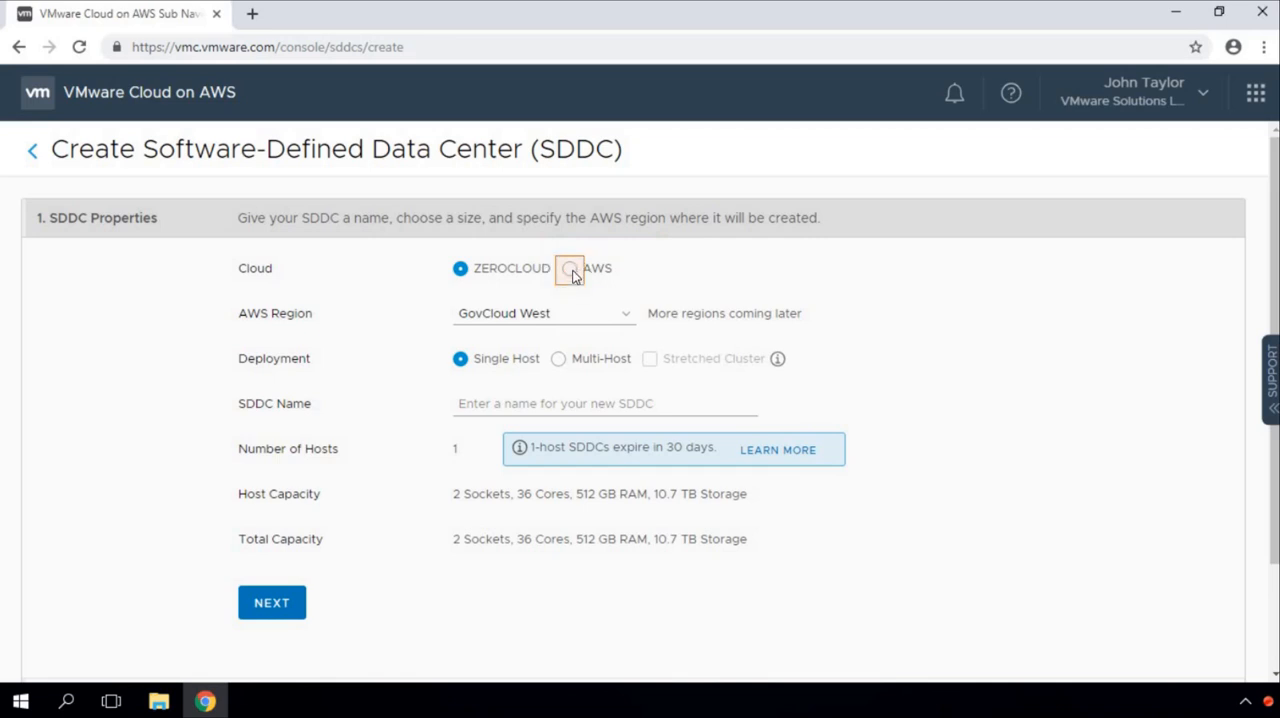
# Step: Set the SDDC's cloud to AWS and its AWS region to US West (Oregon)
pyautogui.click(570, 270)
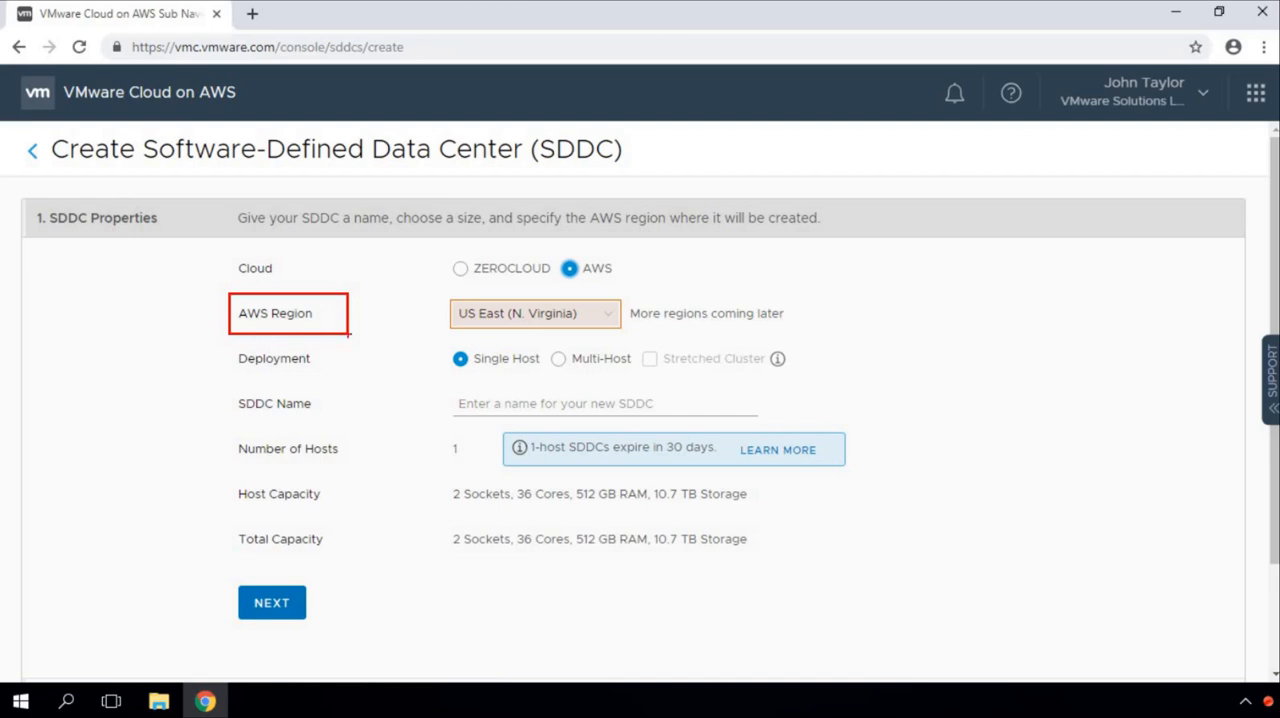
pyautogui.click(607, 318)
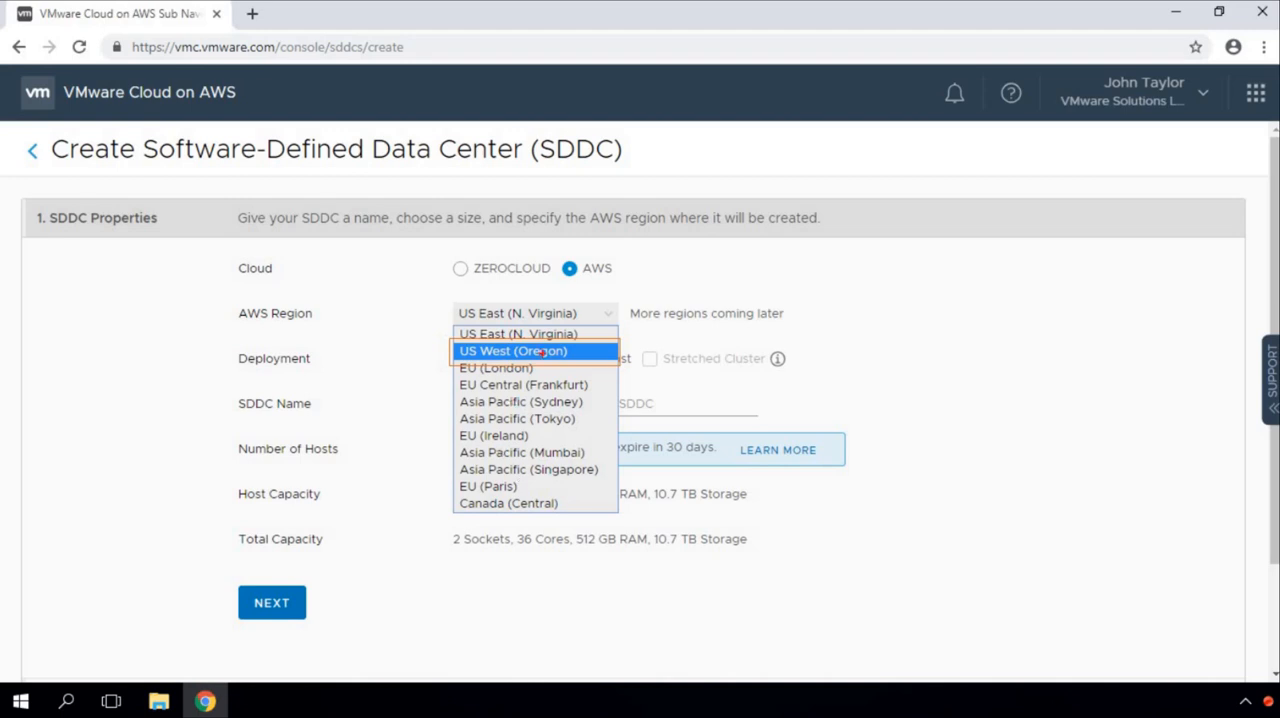
pyautogui.moveTo(430, 330)
pyautogui.mouseDown()
pyautogui.moveTo(605, 372)
pyautogui.moveTo(663, 372)
pyautogui.mouseUp()
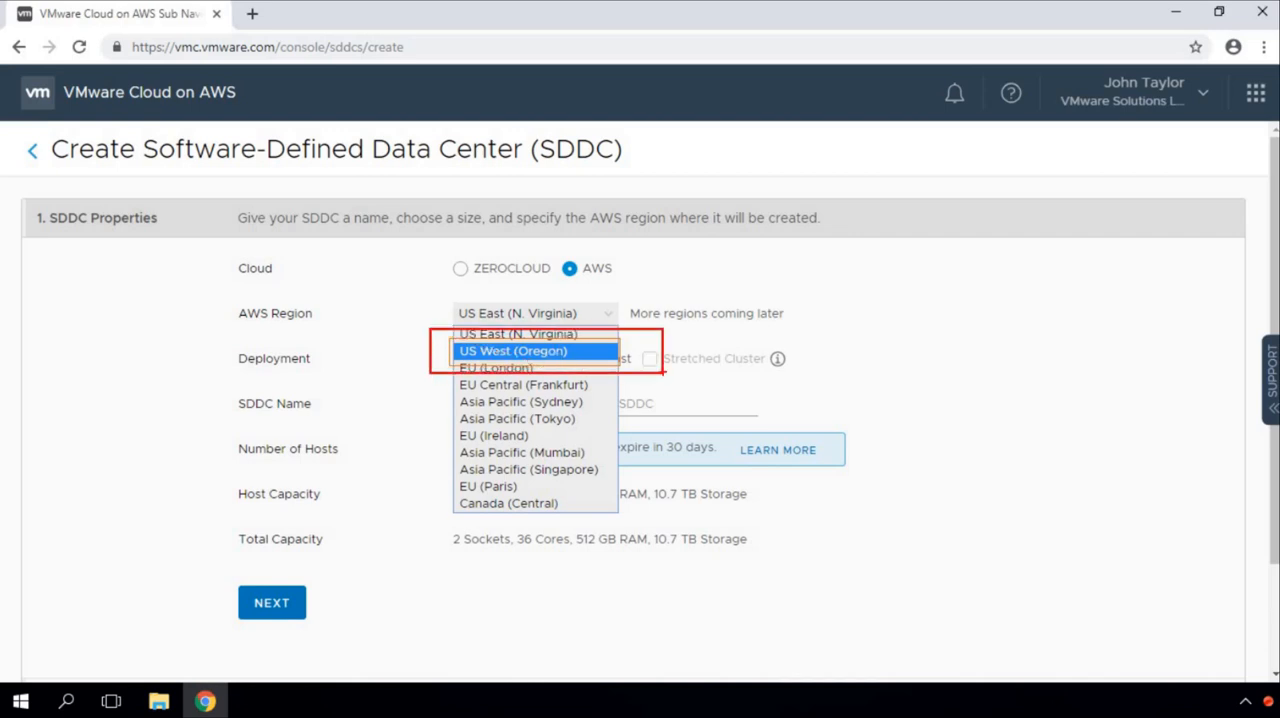
pyautogui.press('Escape')
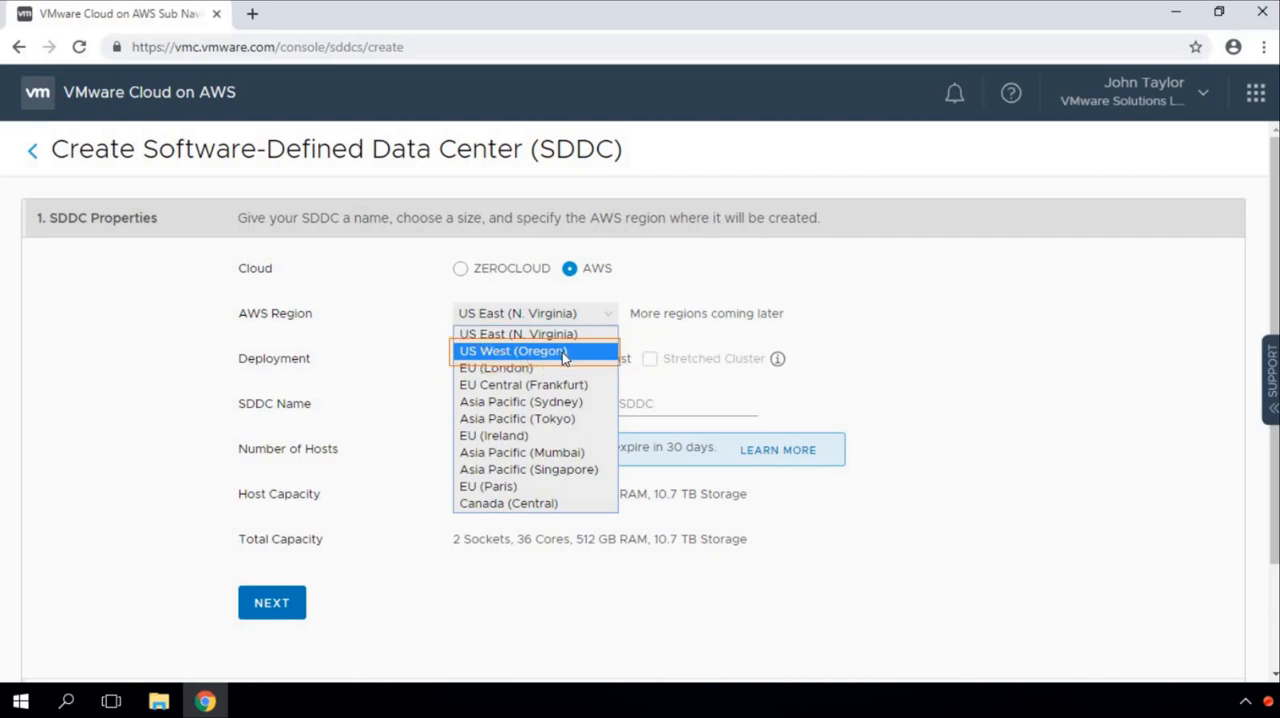
pyautogui.click(562, 352)
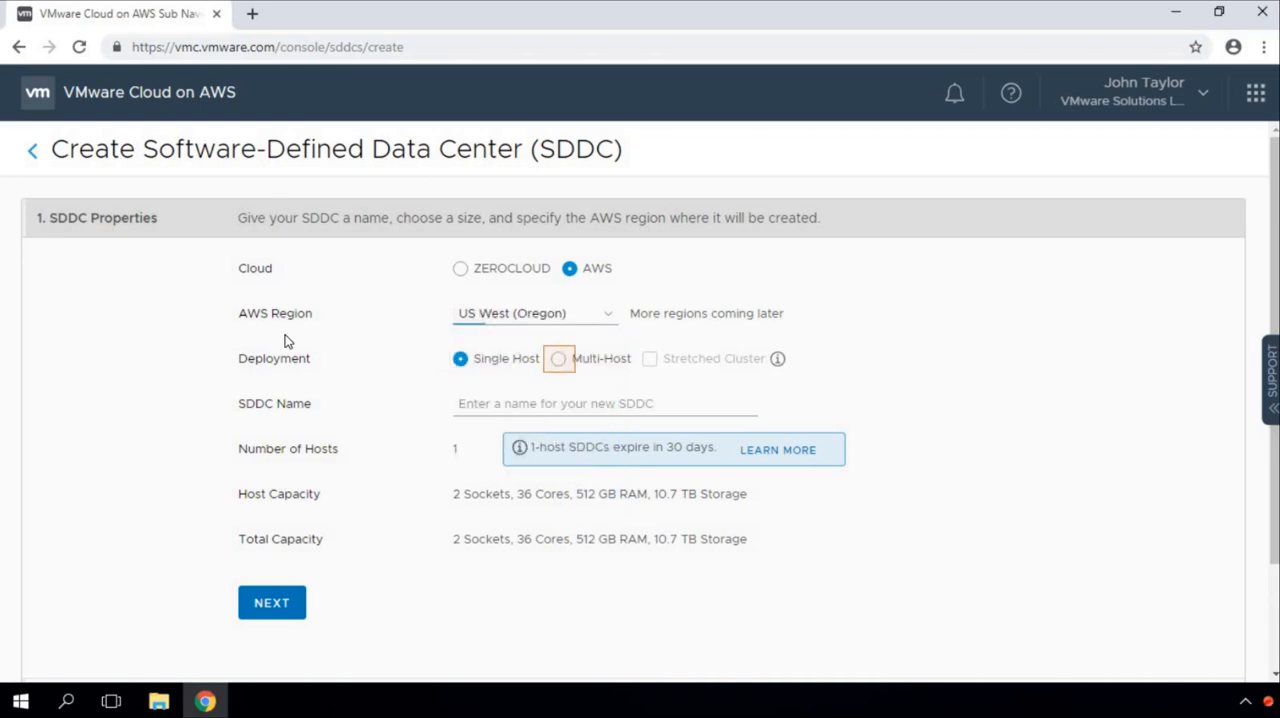
pyautogui.hotkey('ctrl', '2')
pyautogui.moveTo(221, 344); pyautogui.dragTo(336, 371)
pyautogui.moveTo(444, 338)
pyautogui.mouseDown()
pyautogui.moveTo(548, 377)
pyautogui.moveTo(632, 380)
pyautogui.mouseUp()
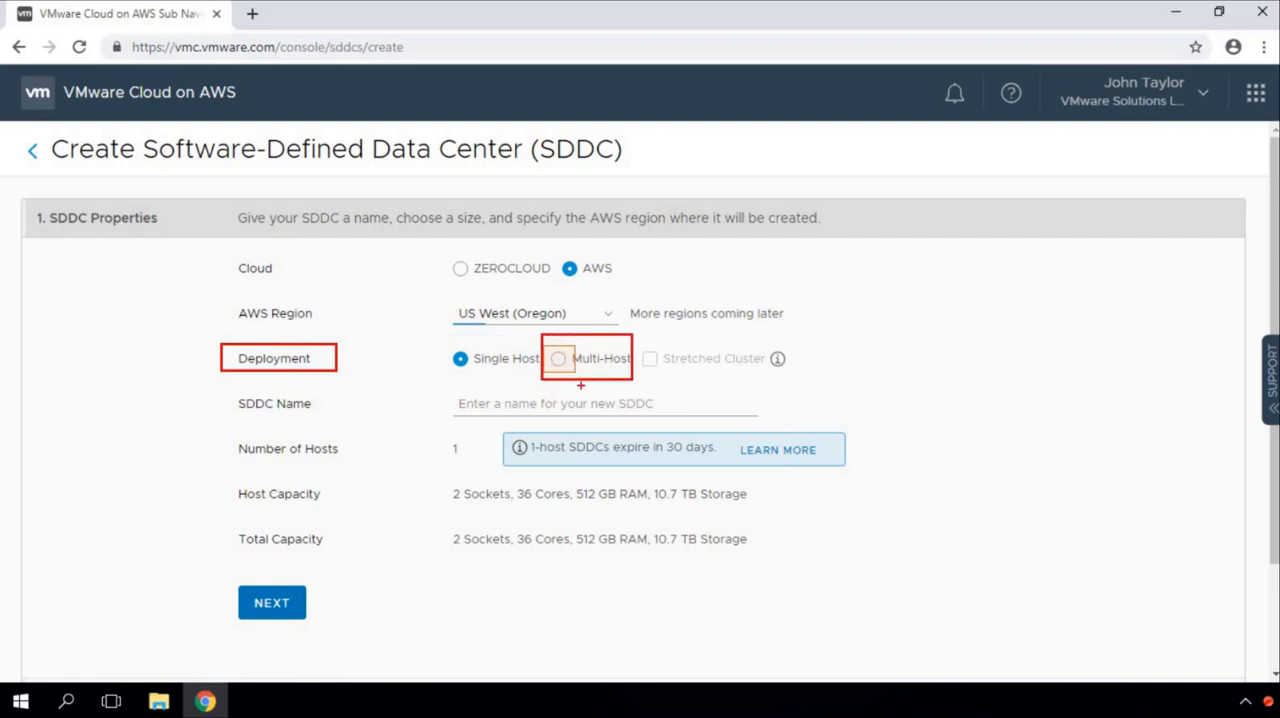
pyautogui.moveTo(642, 338); pyautogui.dragTo(815, 384)
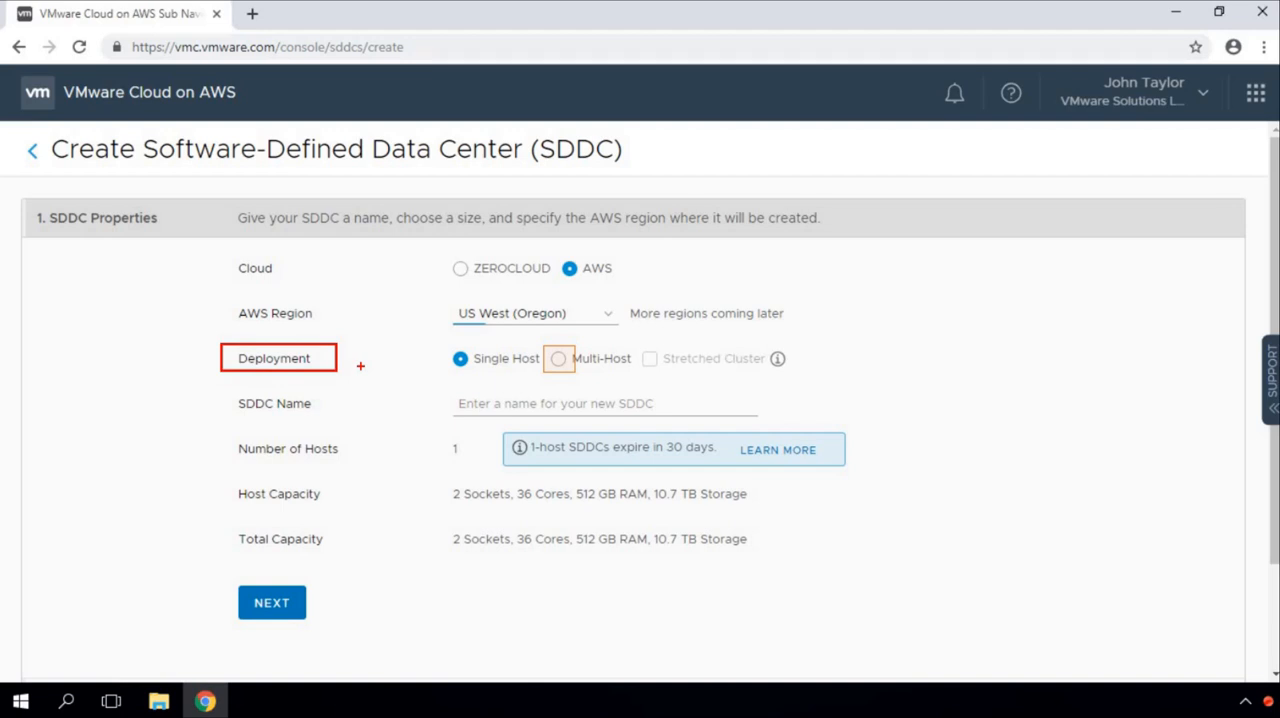
pyautogui.moveTo(632, 337)
pyautogui.mouseDown()
pyautogui.moveTo(760, 380)
pyautogui.moveTo(810, 380)
pyautogui.mouseUp()
# Step: Choose the Multi-Host deployment and name the new SDDC VSLAB-SDDC
pyautogui.click(558, 359)
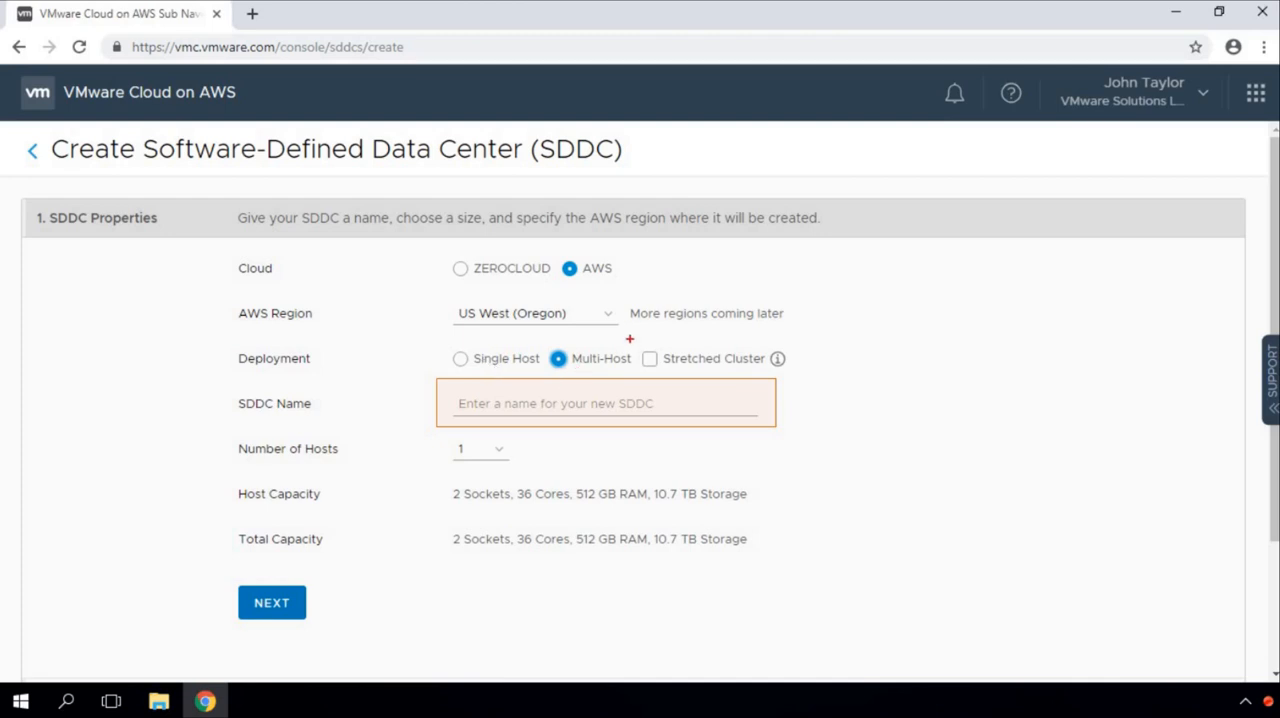
pyautogui.moveTo(634, 338); pyautogui.dragTo(822, 373)
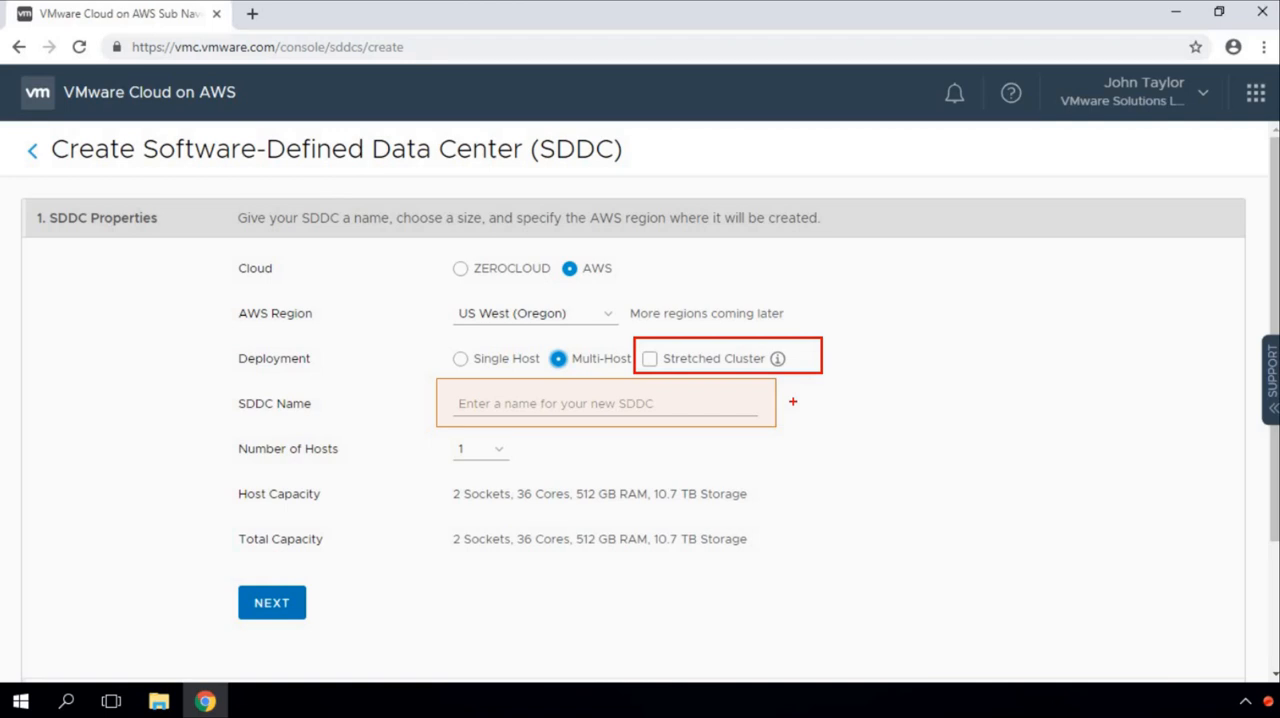
pyautogui.press('e')
pyautogui.press('Escape')
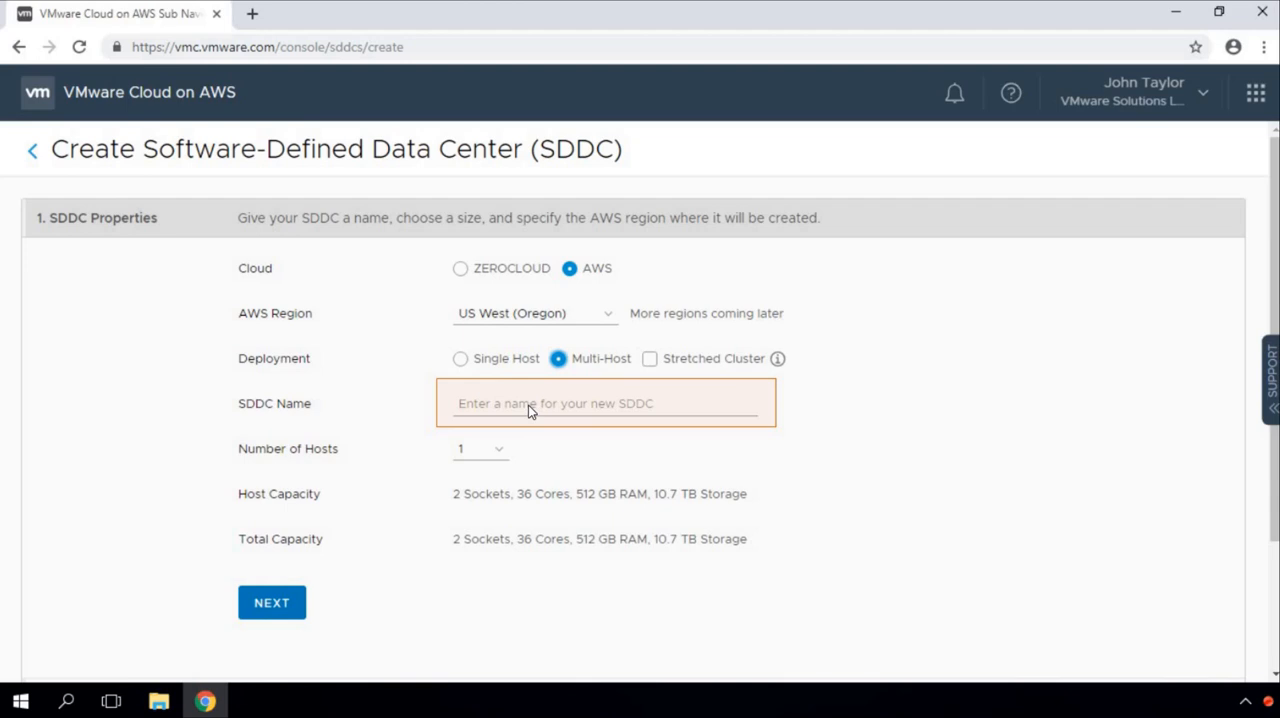
pyautogui.click(528, 405)
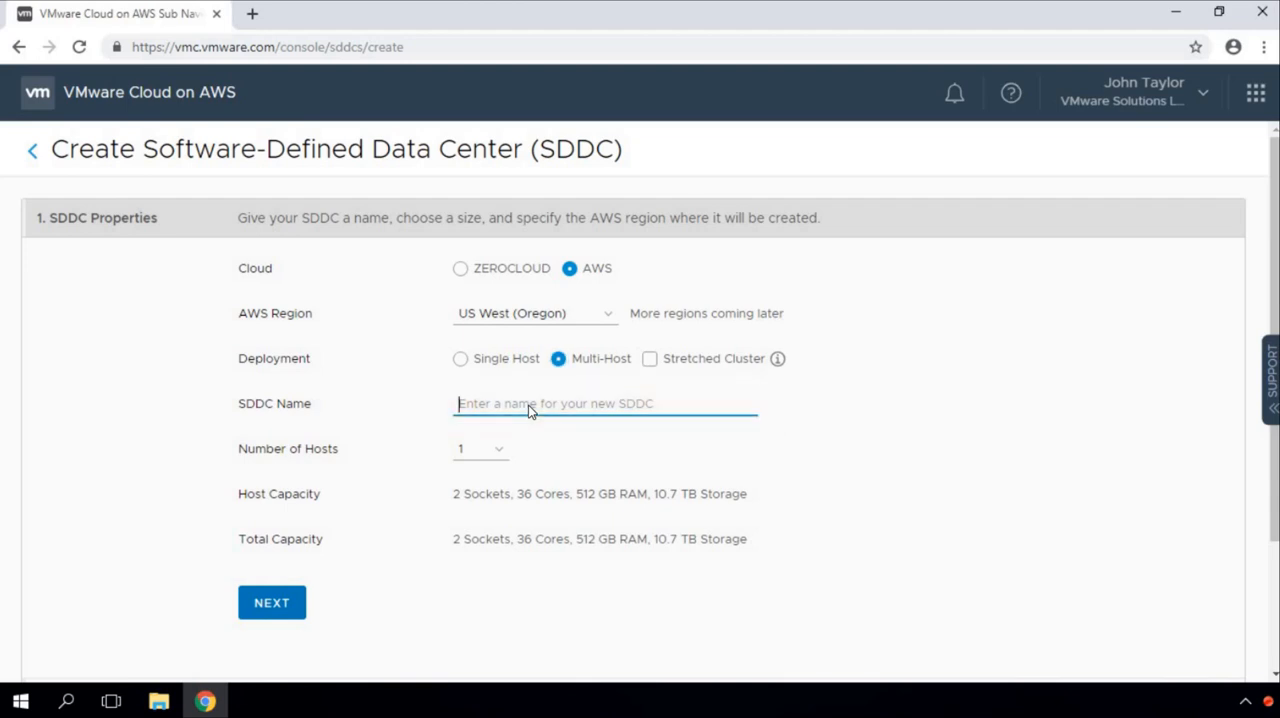
pyautogui.write('VSLAB-SDDC')
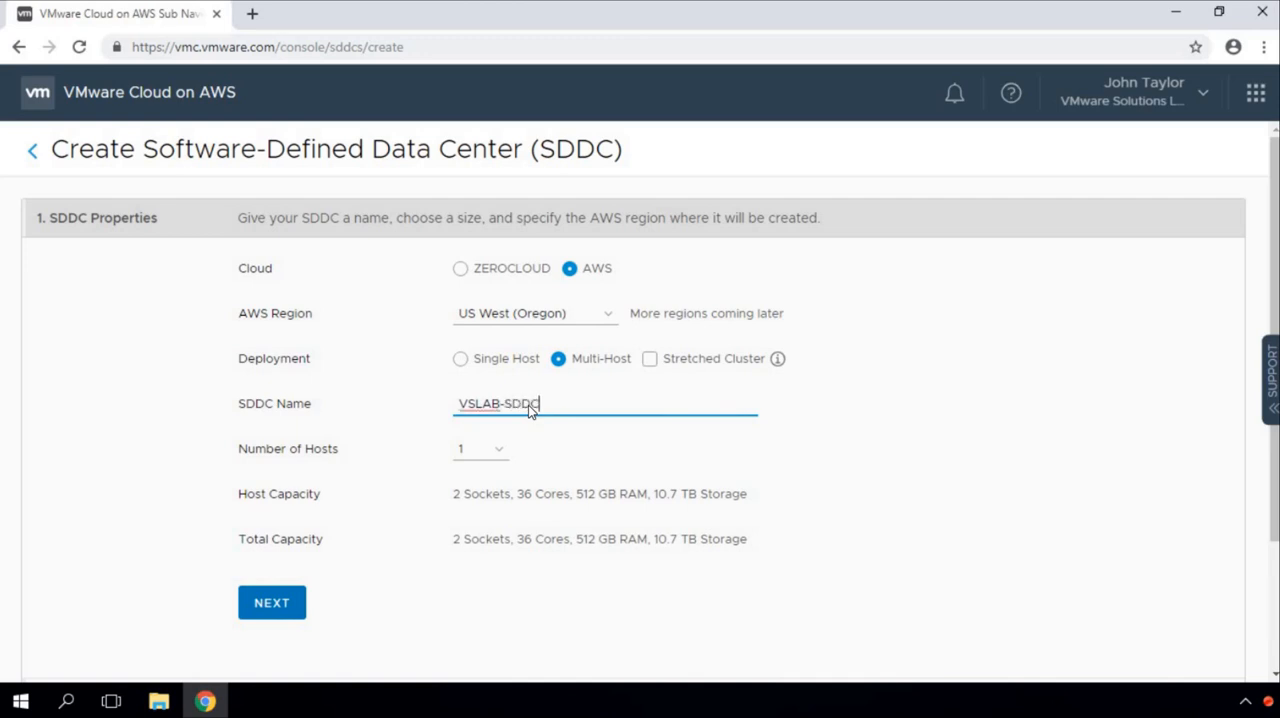
pyautogui.press('Tab')
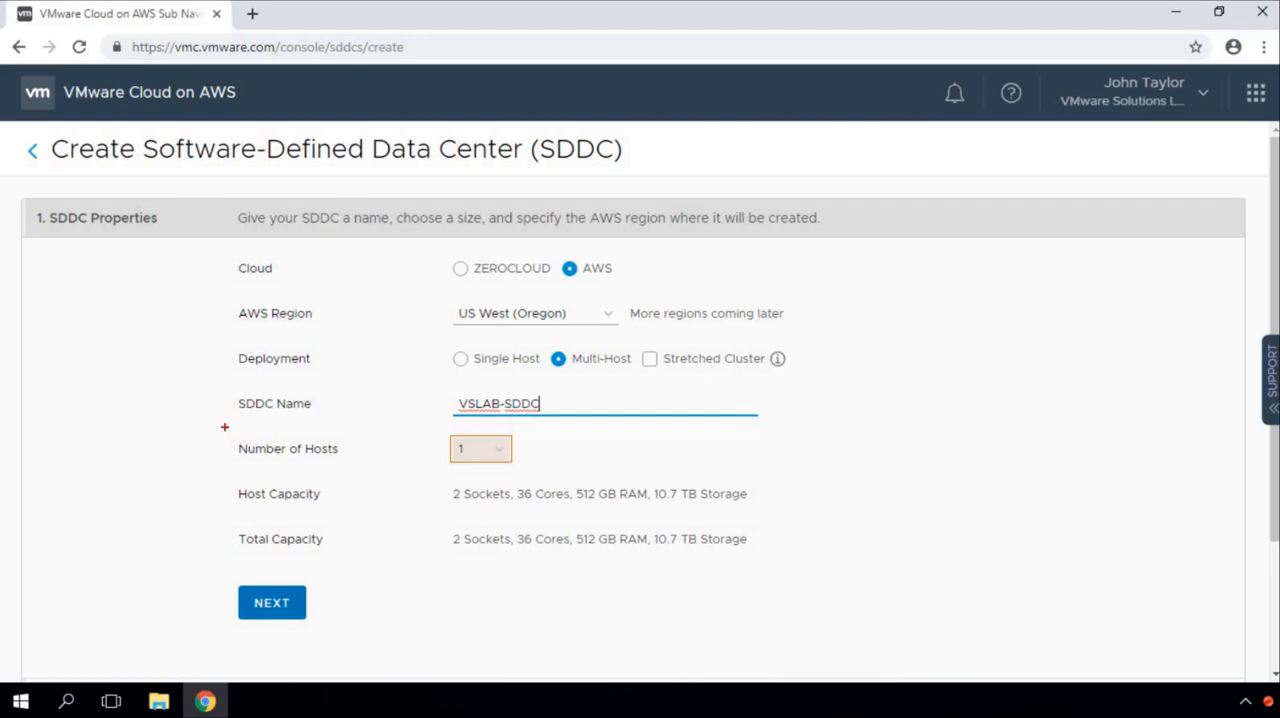
pyautogui.moveTo(221, 424); pyautogui.dragTo(576, 474)
pyautogui.moveTo(225, 471); pyautogui.dragTo(335, 519)
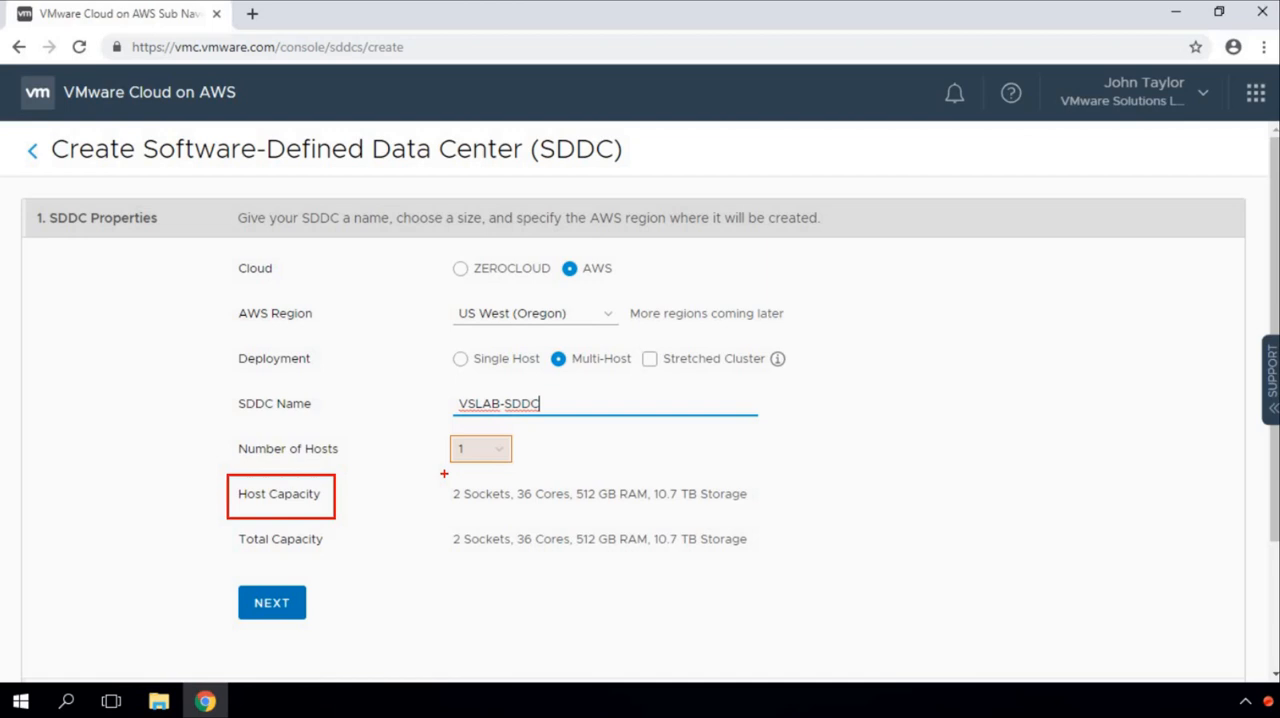
pyautogui.moveTo(450, 475); pyautogui.dragTo(577, 518)
pyautogui.hotkey('ctrl', 'z')
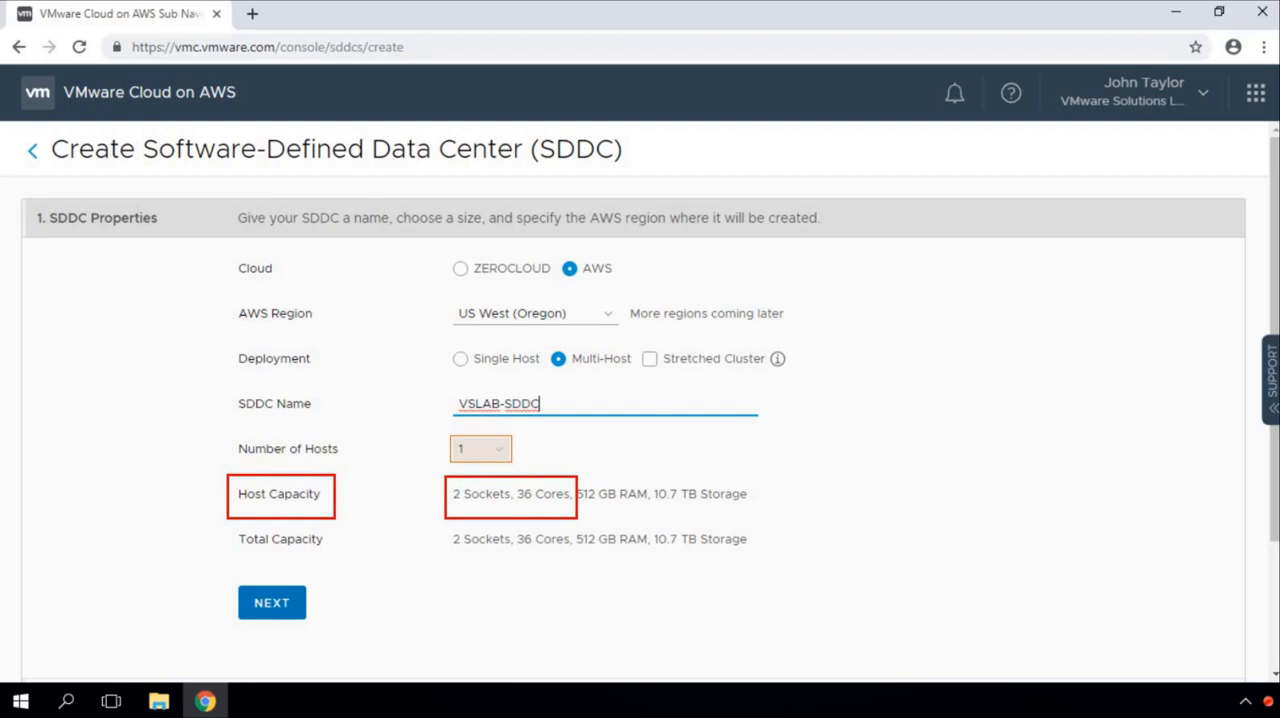
pyautogui.hotkey('ctrl', 'z')
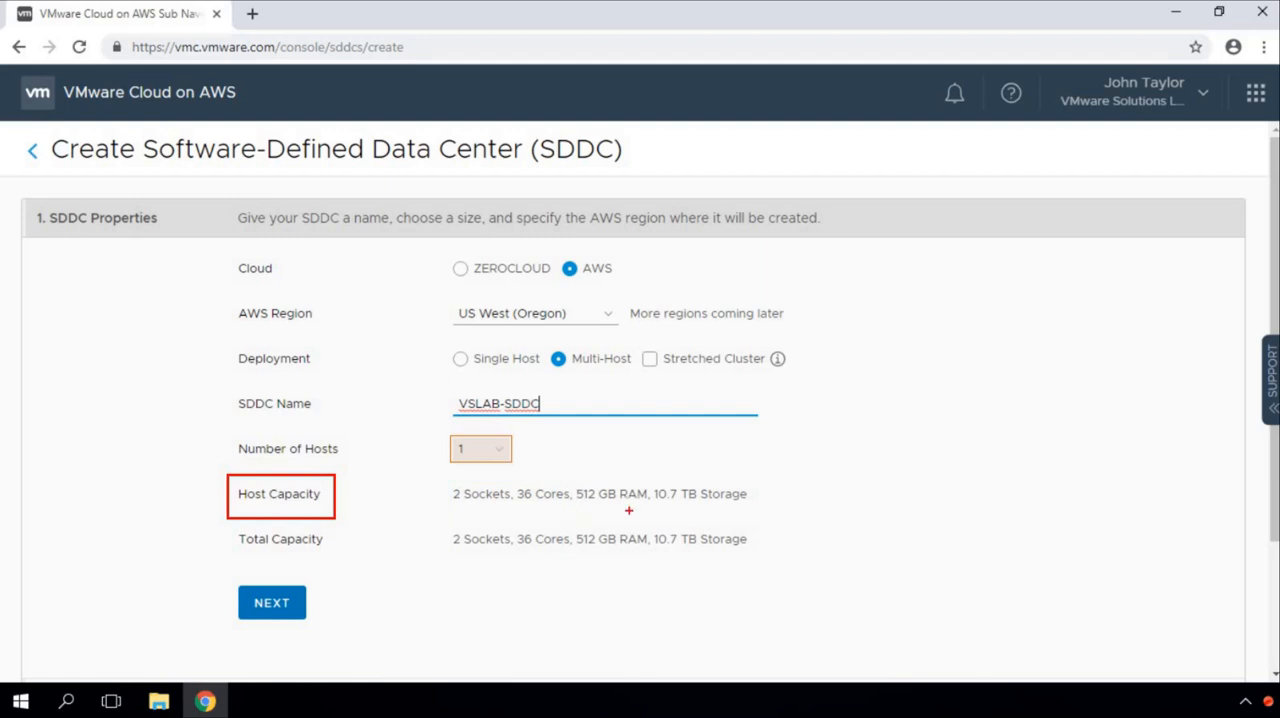
pyautogui.moveTo(567, 474); pyautogui.dragTo(654, 514)
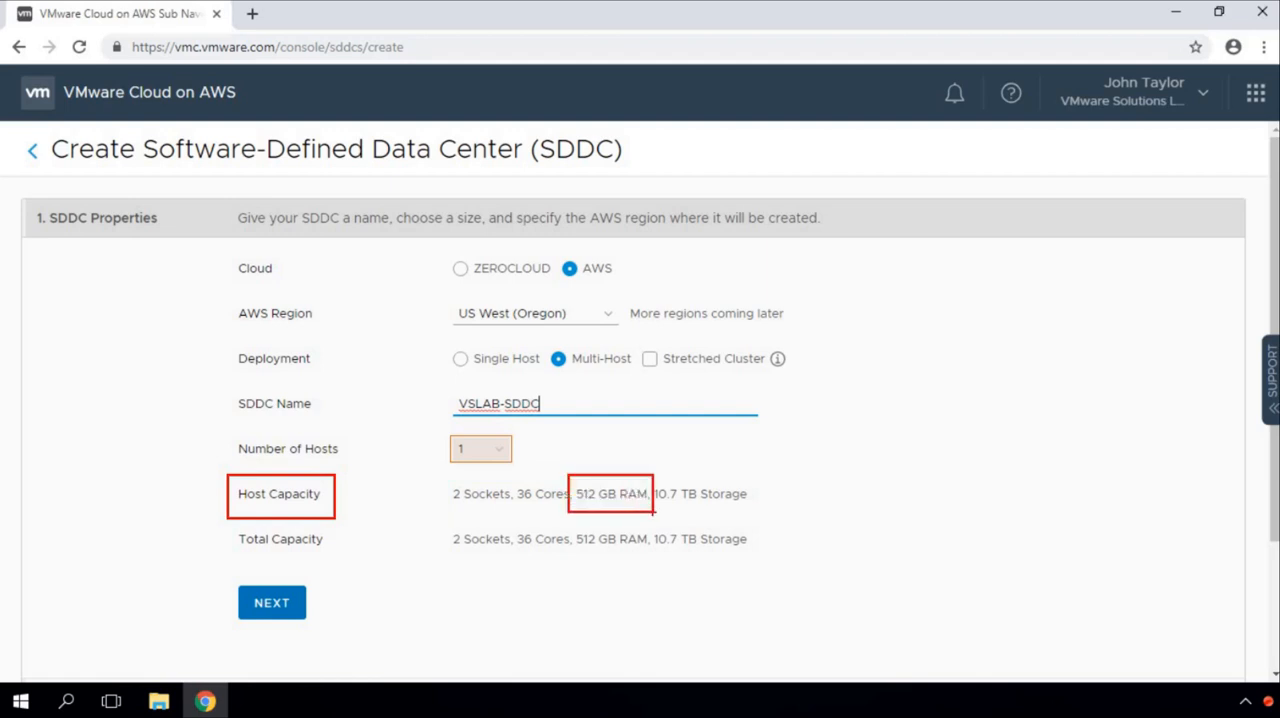
pyautogui.hotkey('ctrl', 'z')
pyautogui.moveTo(642, 471); pyautogui.dragTo(763, 511)
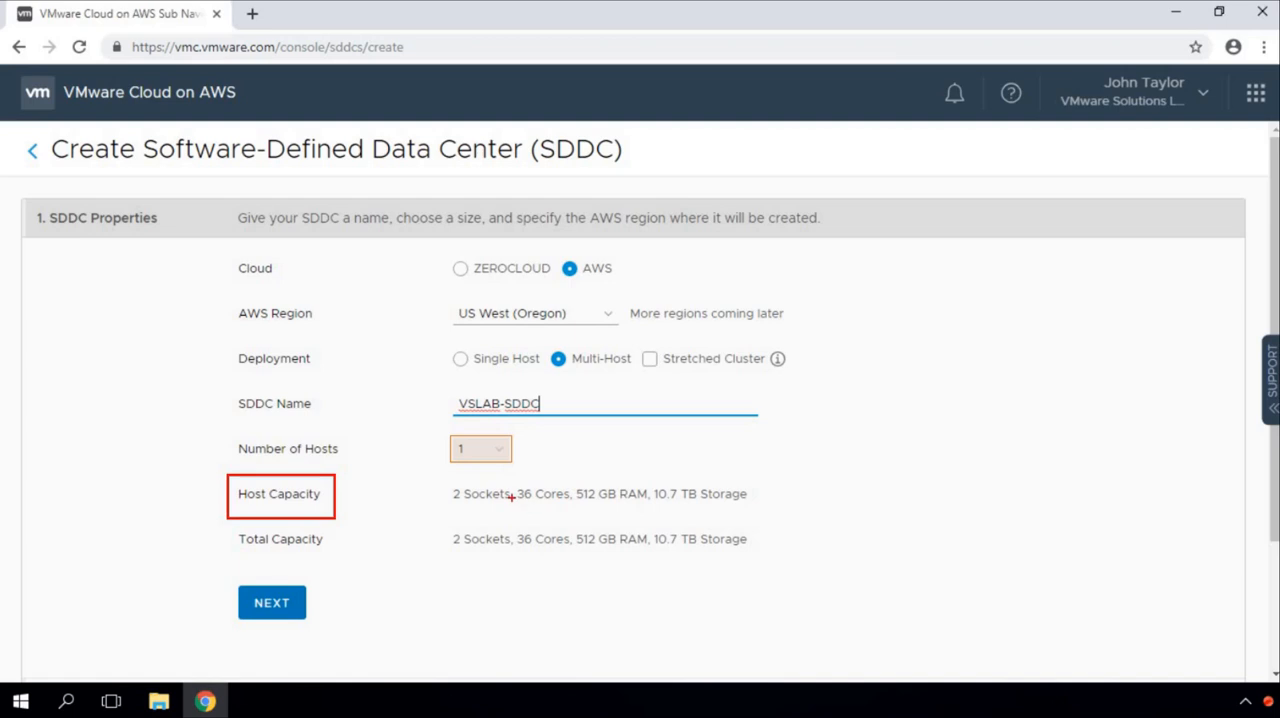
# Step: Set the number of hosts to 3 and continue to connecting the SDDC to AWS
pyautogui.click(497, 450)
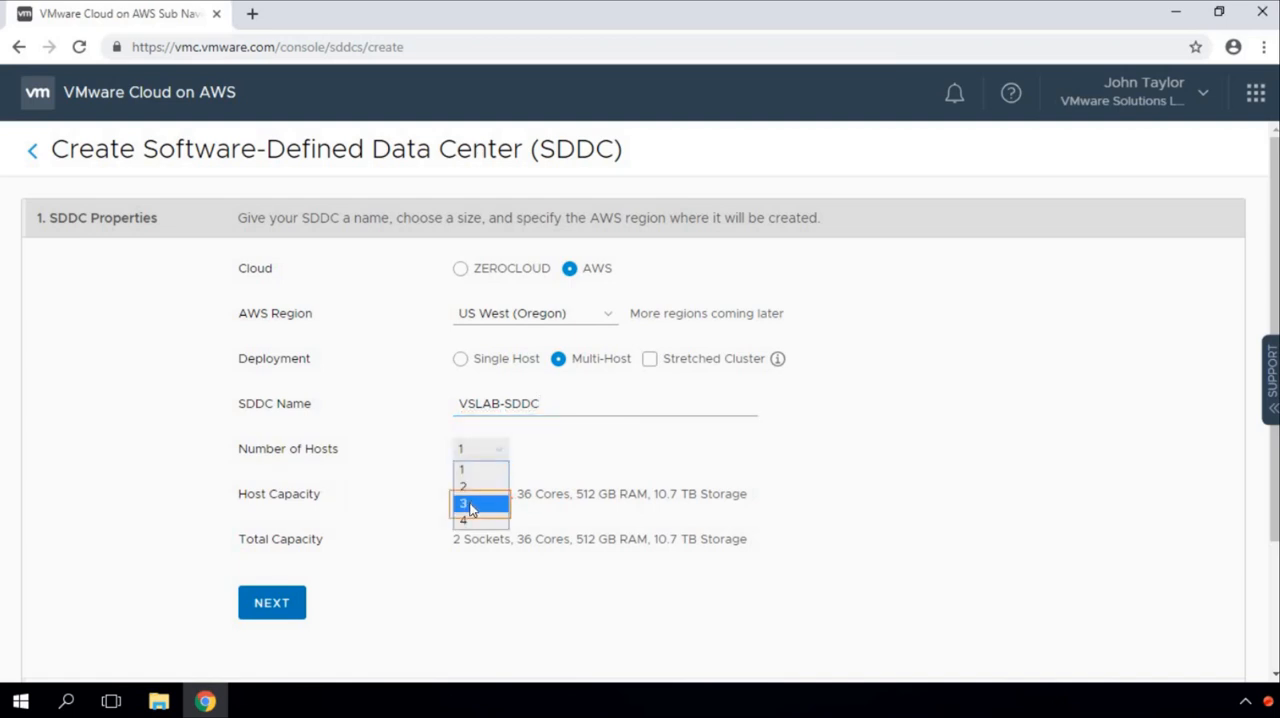
pyautogui.click(472, 506)
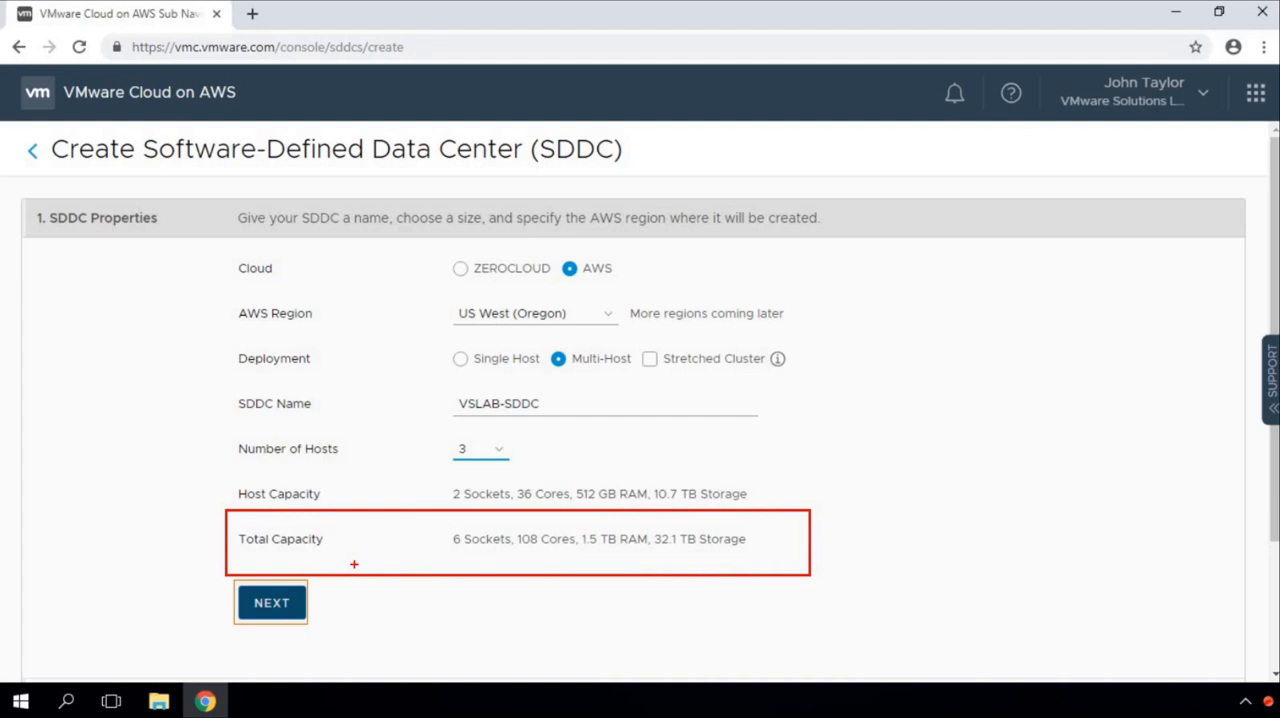
pyautogui.press('e')
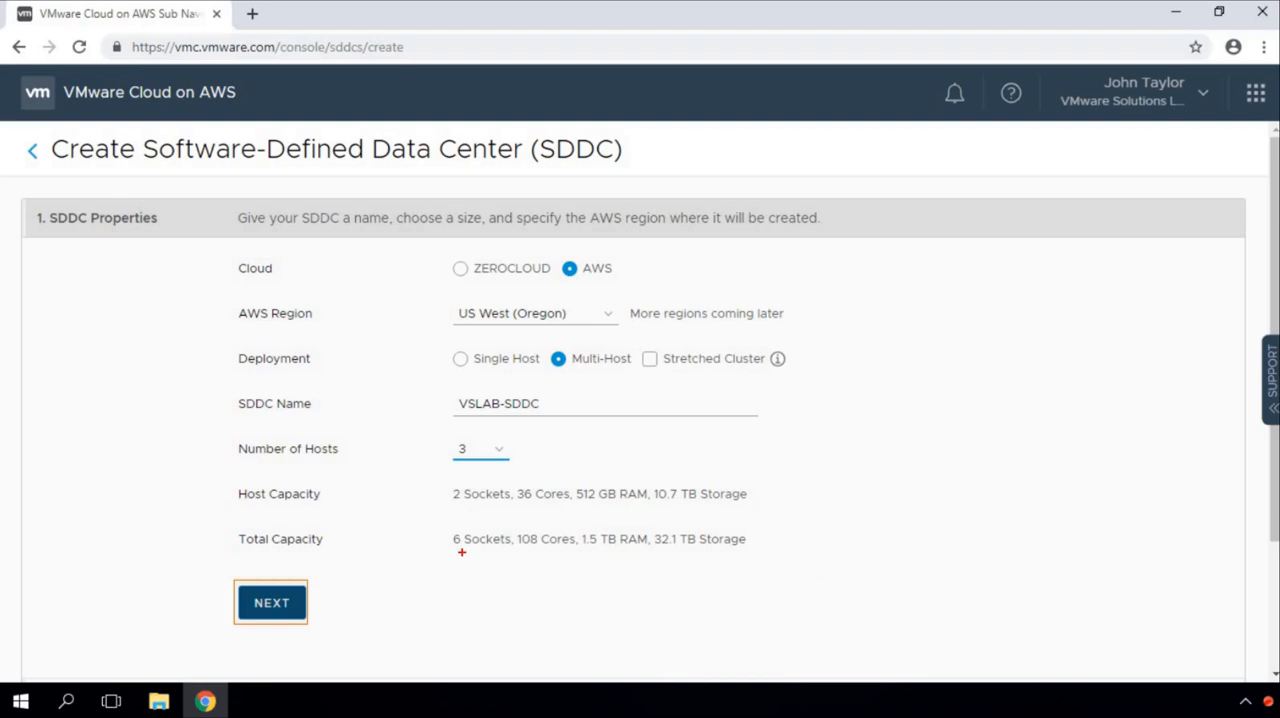
pyautogui.moveTo(457, 548); pyautogui.dragTo(657, 550)
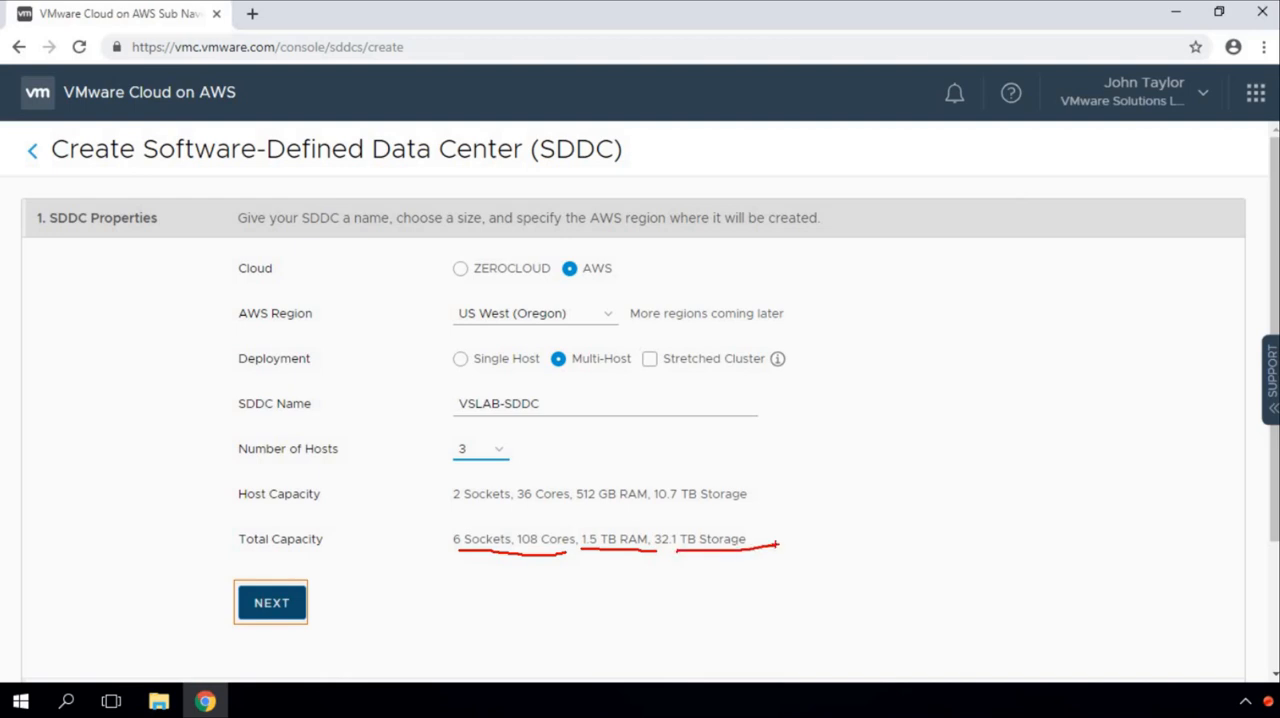
pyautogui.hotkey('ctrl', 'z')
pyautogui.hotkey('ctrl', 'z')
pyautogui.hotkey('ctrl', 'z')
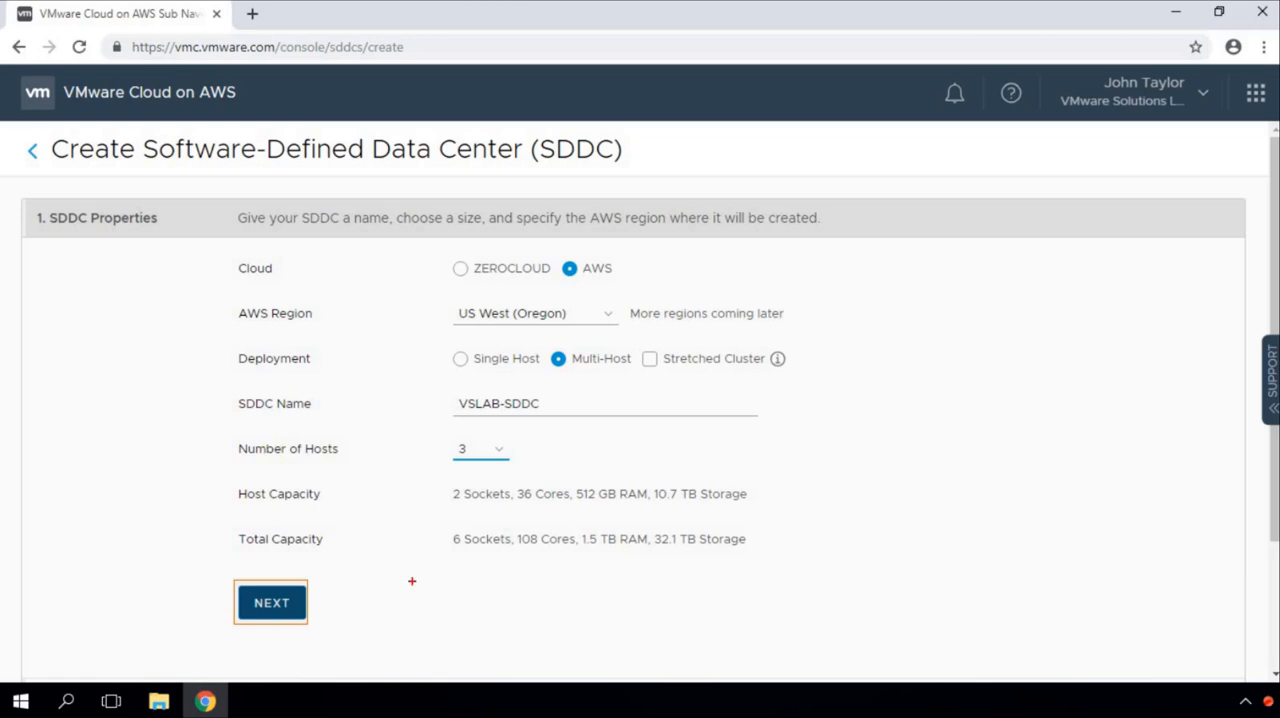
pyautogui.click(286, 606)
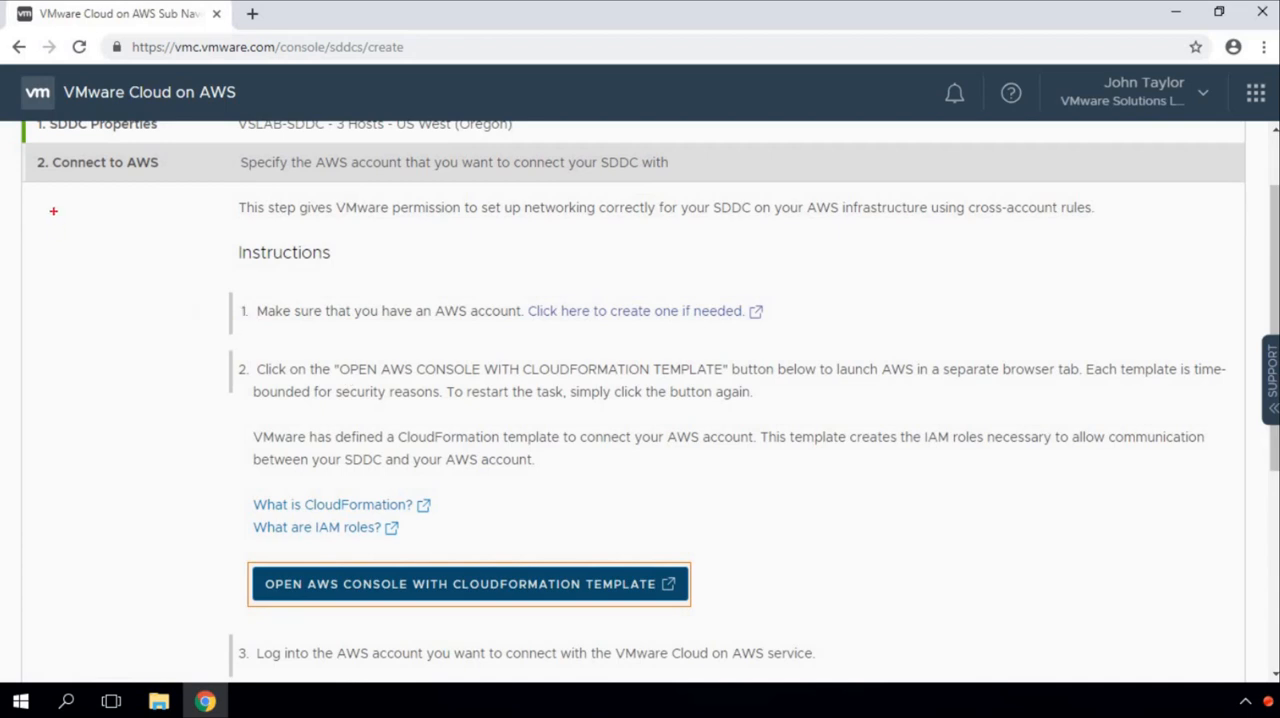
# Step: Open the AWS console with the CloudFormation template for linking the AWS account
pyautogui.moveTo(20, 144); pyautogui.dragTo(134, 175)
pyautogui.hotkey('ctrl', 'z')
pyautogui.moveTo(20, 142)
pyautogui.mouseDown()
pyautogui.moveTo(142, 178)
pyautogui.moveTo(230, 184)
pyautogui.mouseUp()
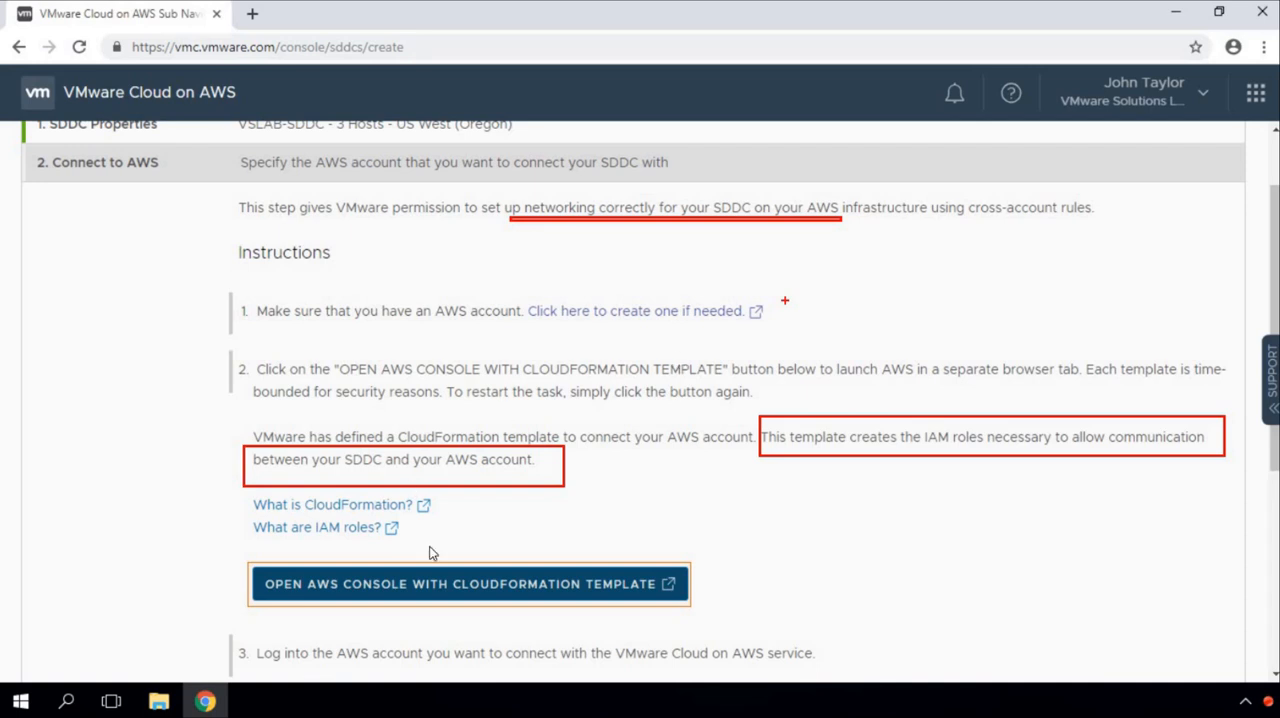
pyautogui.click(530, 593)
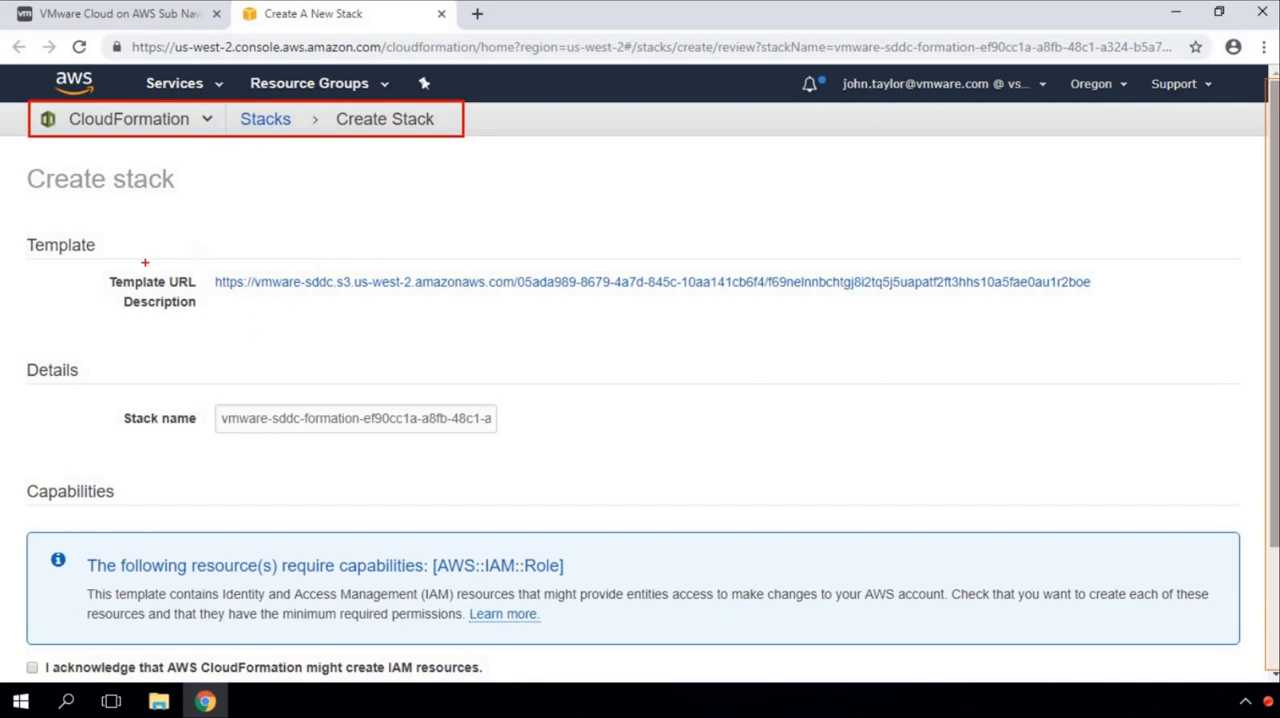
pyautogui.moveTo(99, 260)
pyautogui.mouseDown()
pyautogui.moveTo(582, 326)
pyautogui.moveTo(1116, 317)
pyautogui.mouseUp()
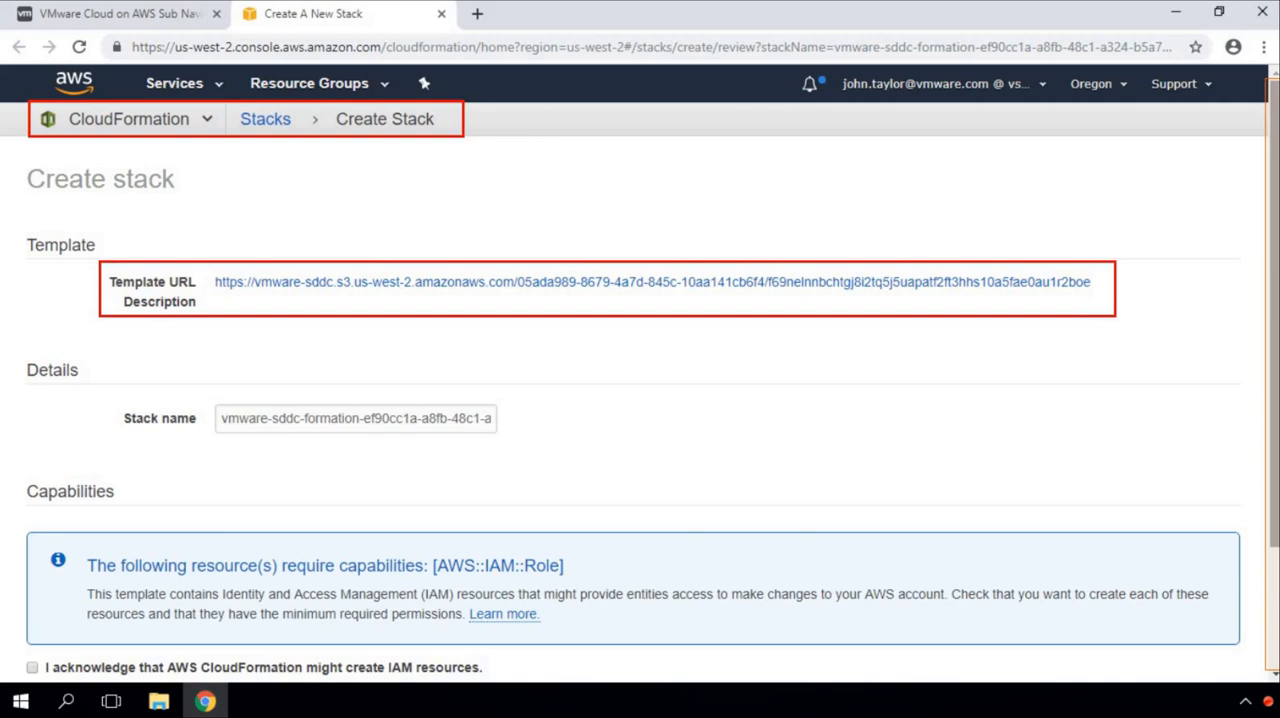
pyautogui.moveTo(110, 385); pyautogui.dragTo(556, 450)
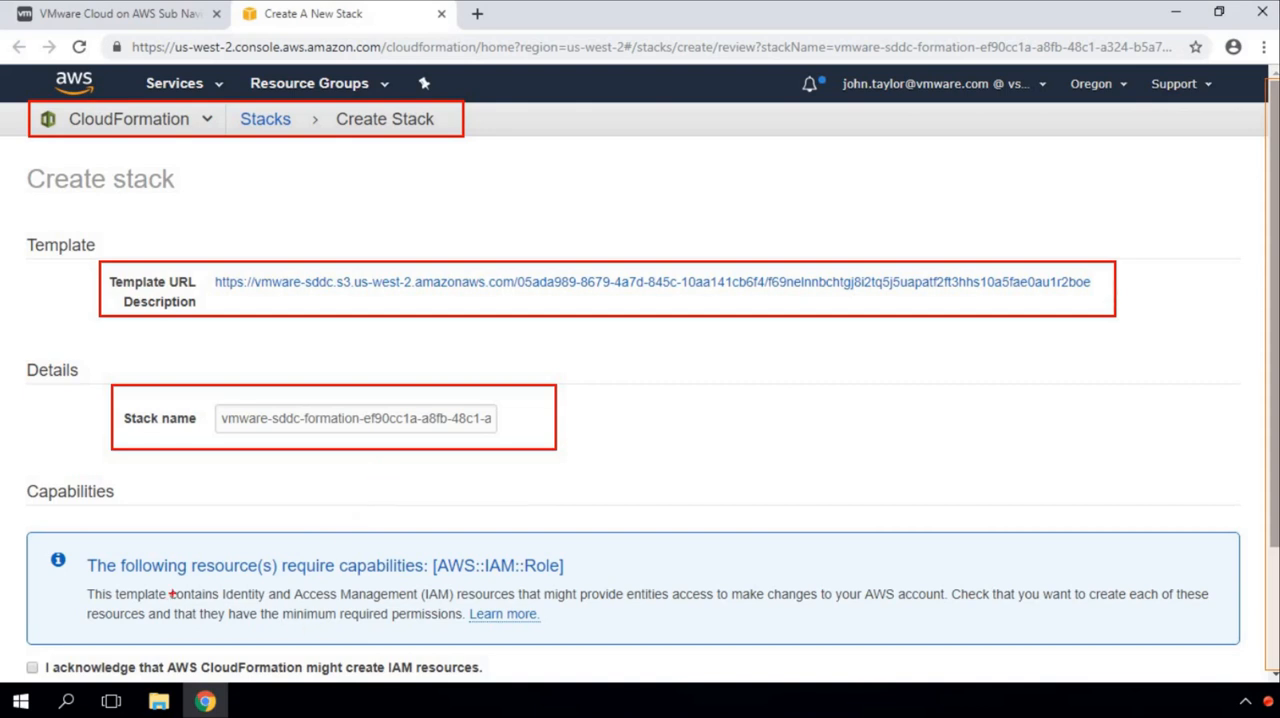
pyautogui.moveTo(89, 544); pyautogui.dragTo(601, 583)
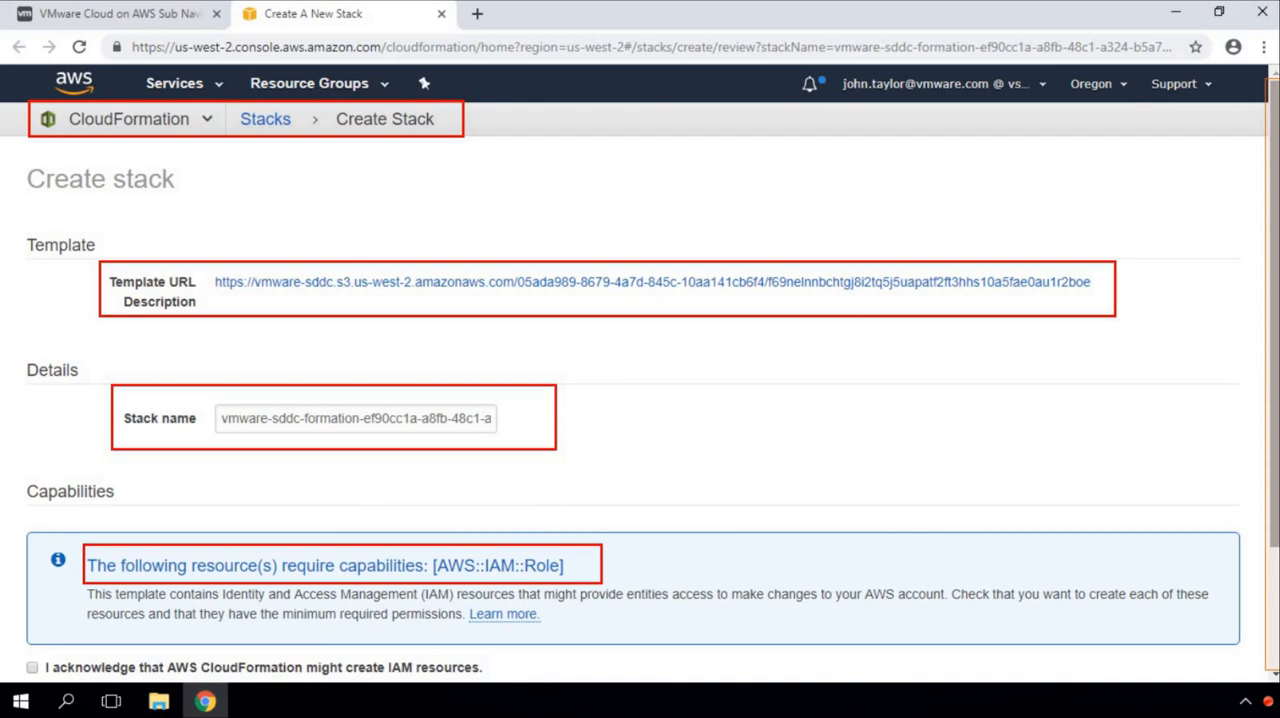
pyautogui.hotkey('ctrl', 'z')
pyautogui.hotkey('ctrl', 'z')
pyautogui.press('Escape')
# Step: Acknowledge that AWS CloudFormation might create IAM resources and create the stack
pyautogui.scroll(-1, 424, 591)
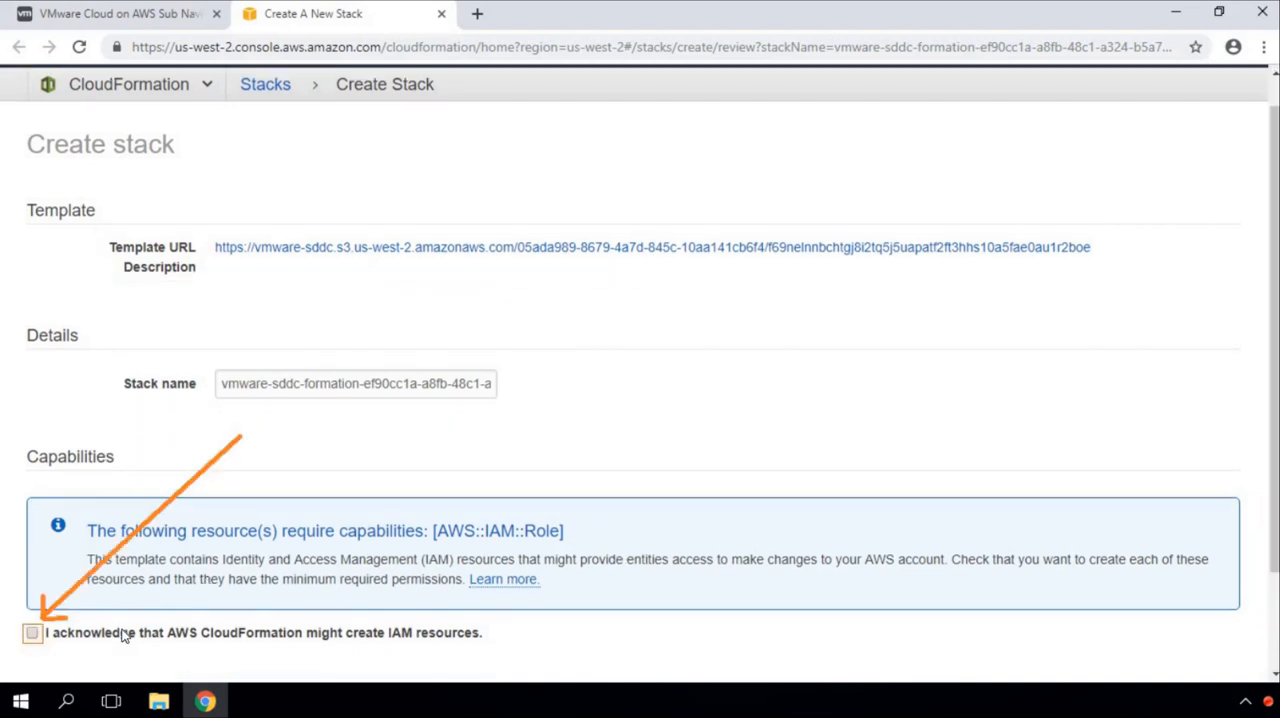
pyautogui.click(33, 634)
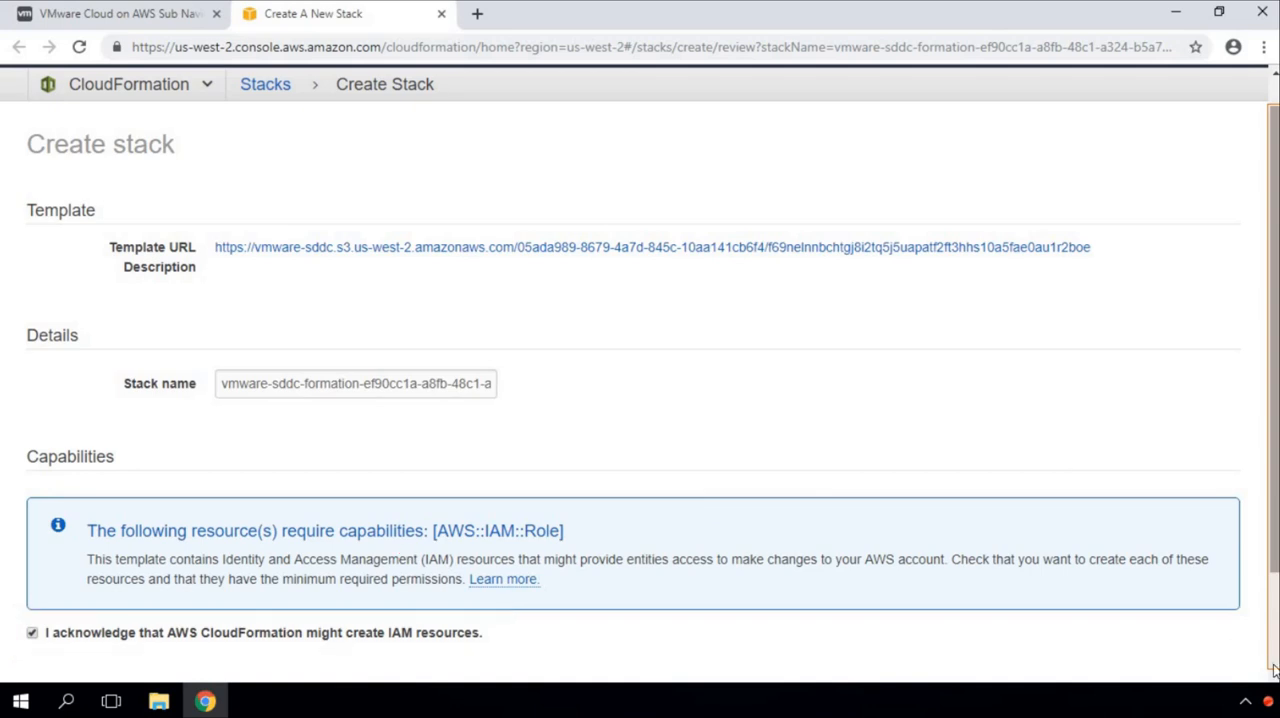
pyautogui.scroll(-2, 1061, 584)
pyautogui.click(1189, 602)
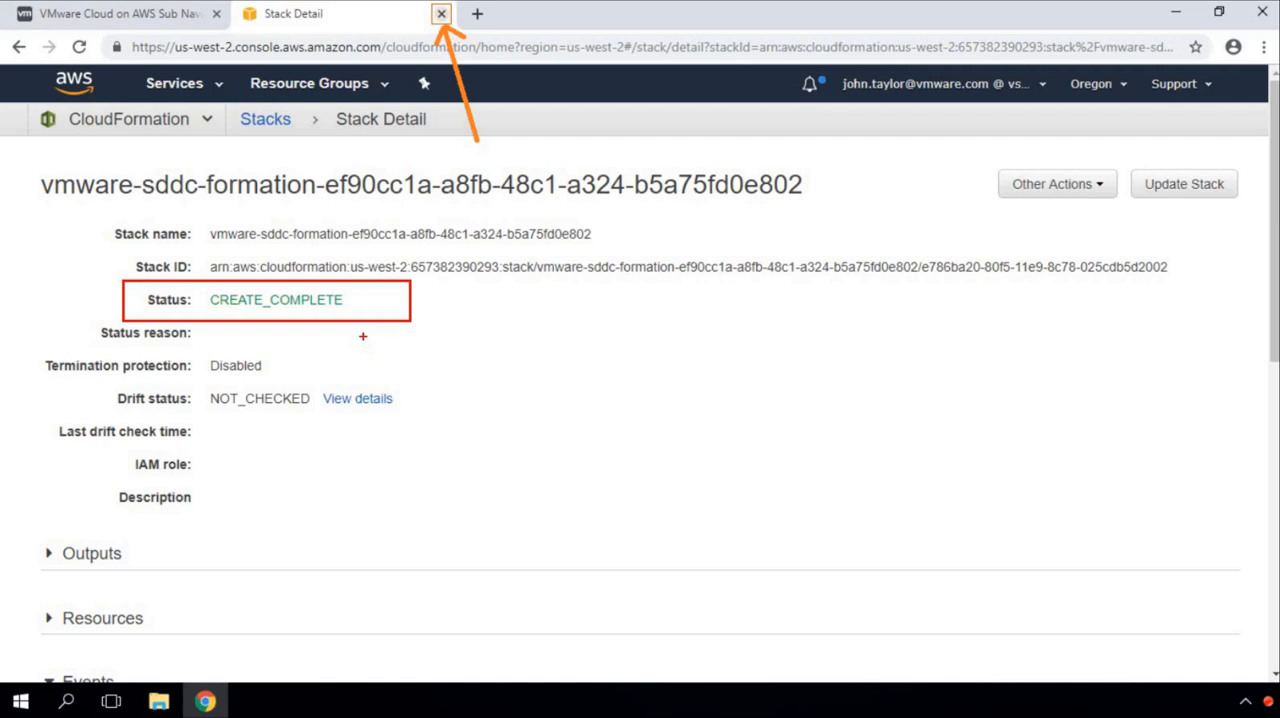
# Step: Close the AWS stack page and continue the account connection in the SDDC creation workflow
pyautogui.click(441, 13)
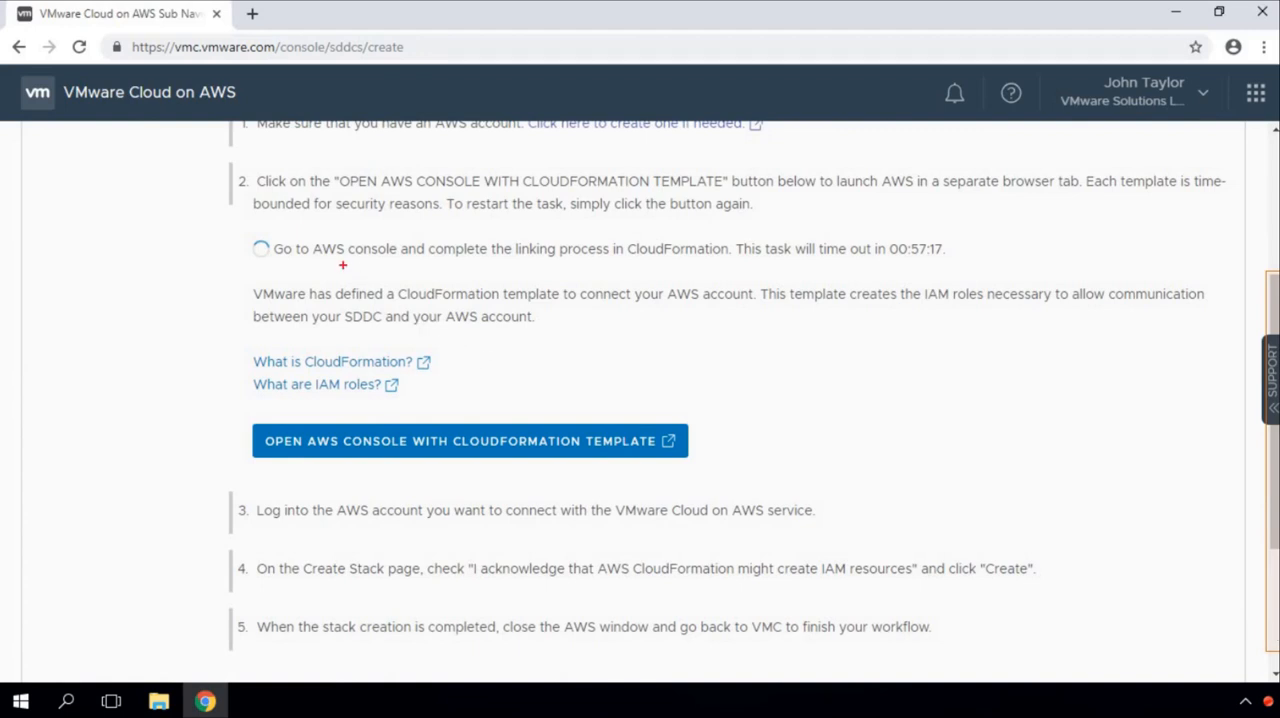
pyautogui.moveTo(232, 224)
pyautogui.mouseDown()
pyautogui.moveTo(562, 267)
pyautogui.moveTo(970, 272)
pyautogui.mouseUp()
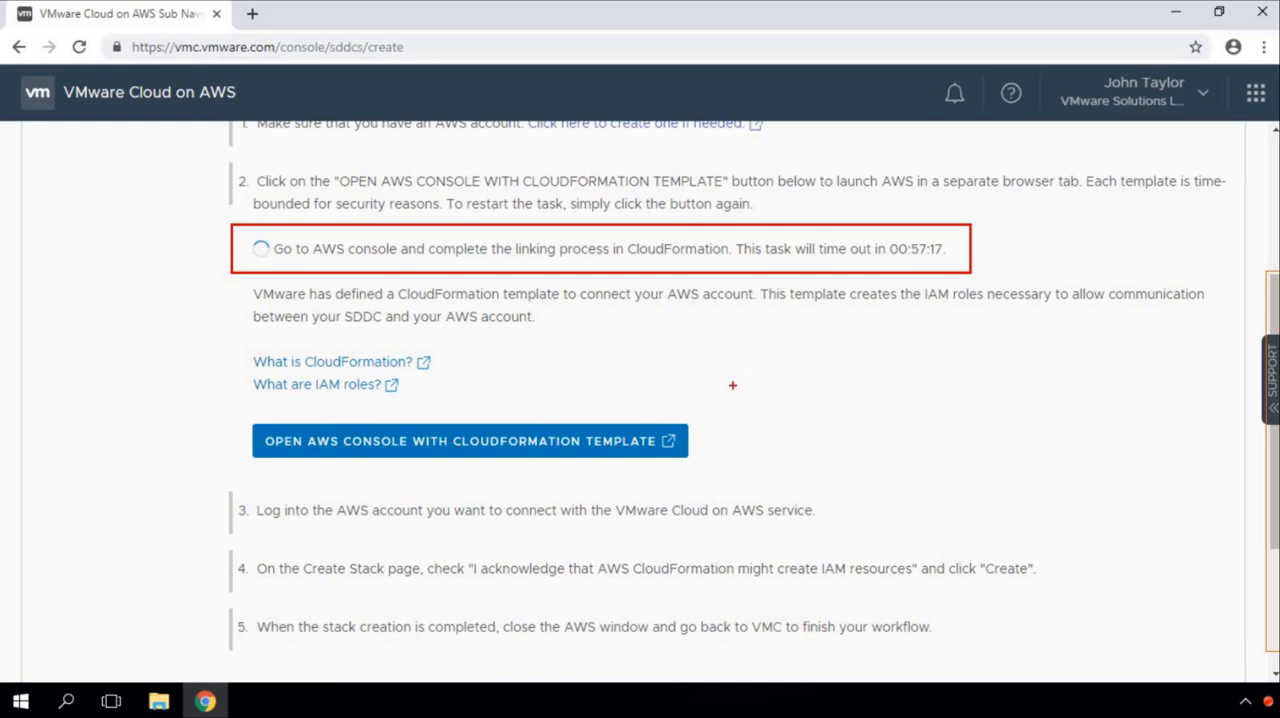
pyautogui.press('Escape')
pyautogui.scroll(-2, 526, 588)
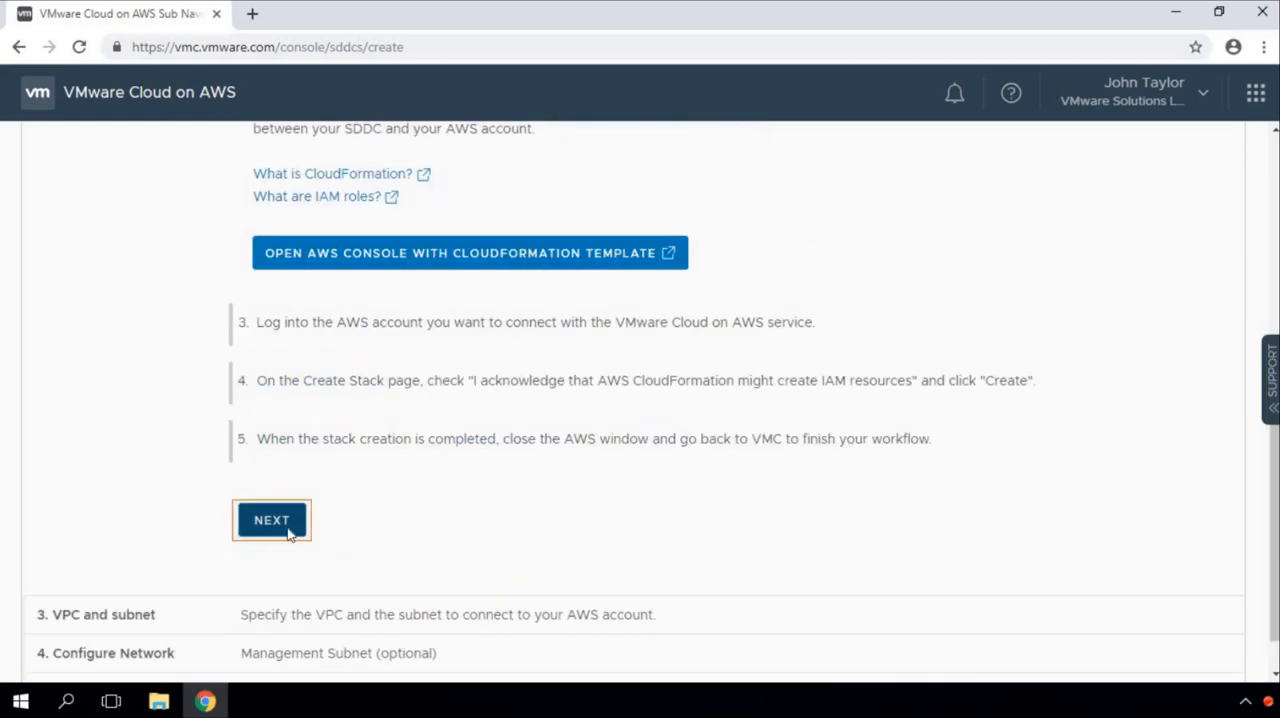
pyautogui.click(278, 522)
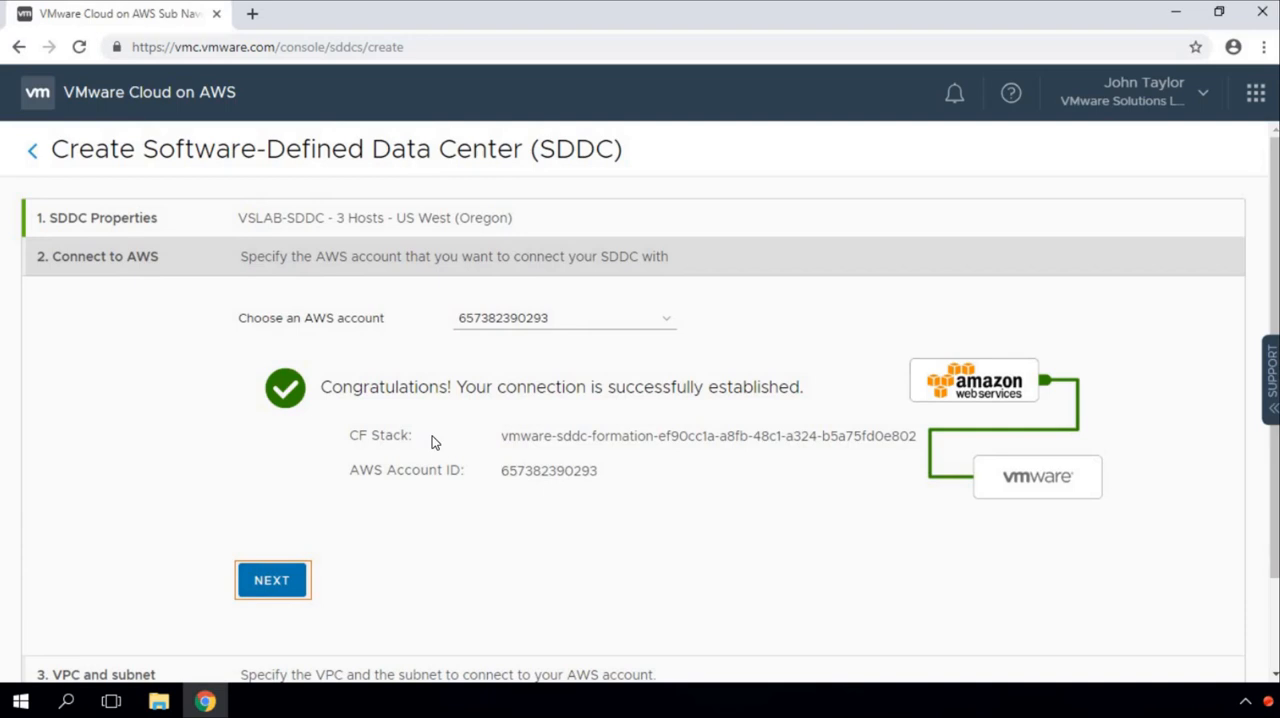
pyautogui.moveTo(221, 289); pyautogui.dragTo(561, 352)
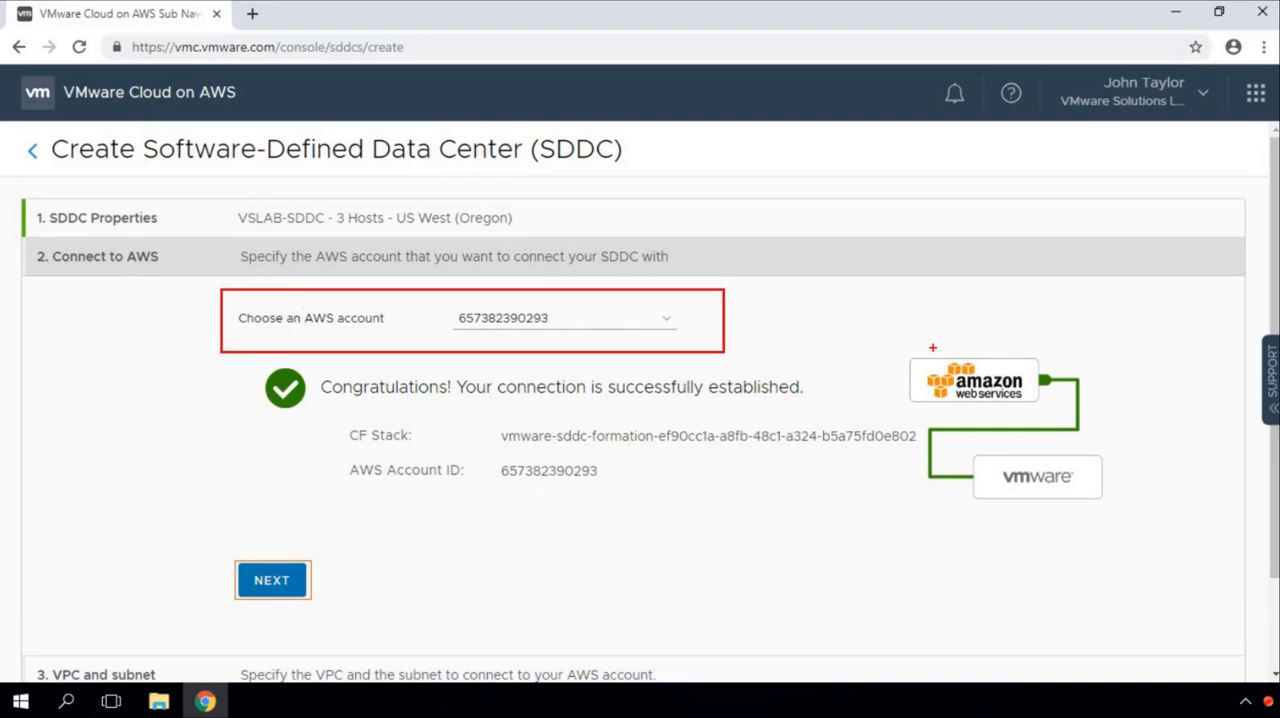
pyautogui.moveTo(889, 338)
pyautogui.mouseDown()
pyautogui.moveTo(1062, 430)
pyautogui.moveTo(1062, 412)
pyautogui.mouseUp()
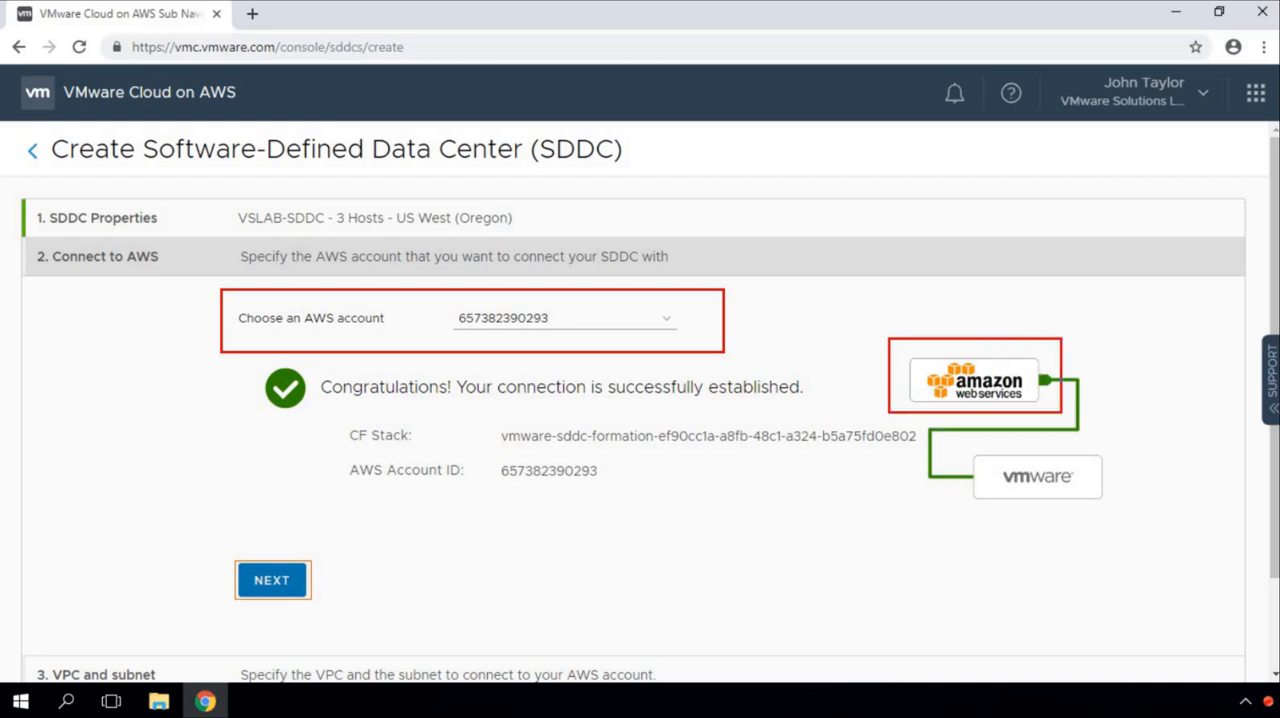
pyautogui.moveTo(918, 443); pyautogui.dragTo(1071, 468)
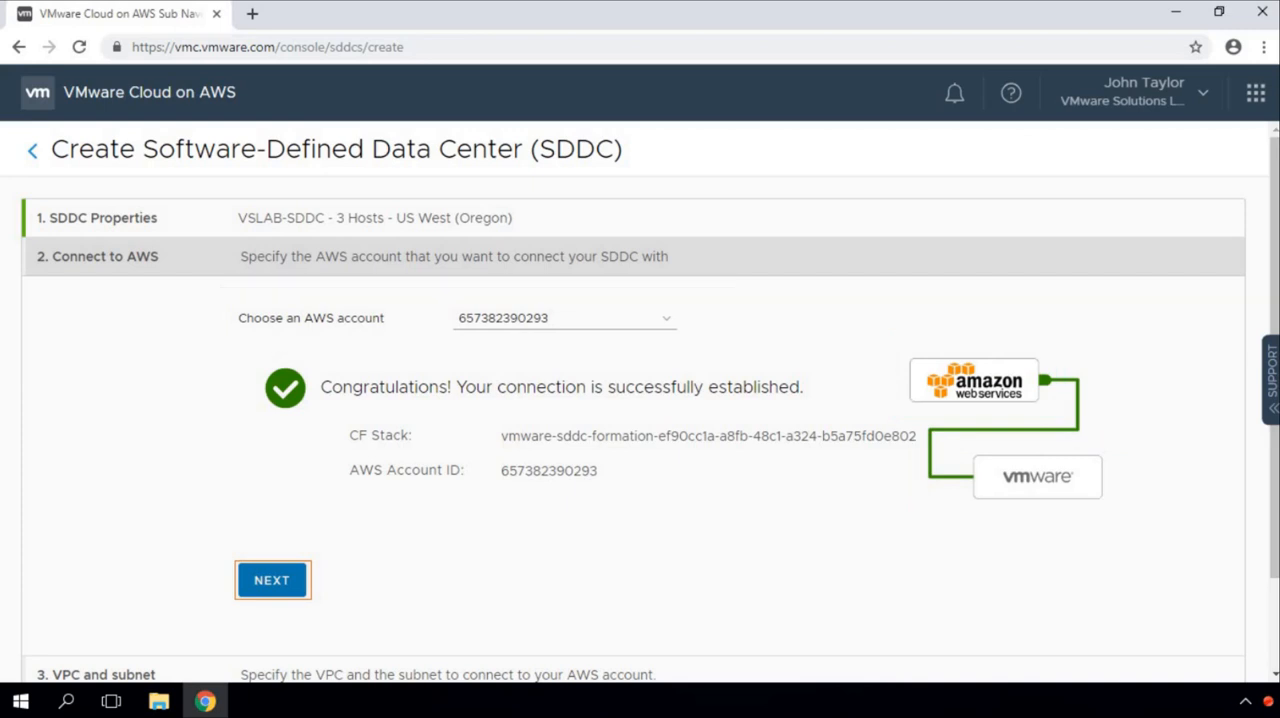
pyautogui.moveTo(256, 356); pyautogui.dragTo(860, 508)
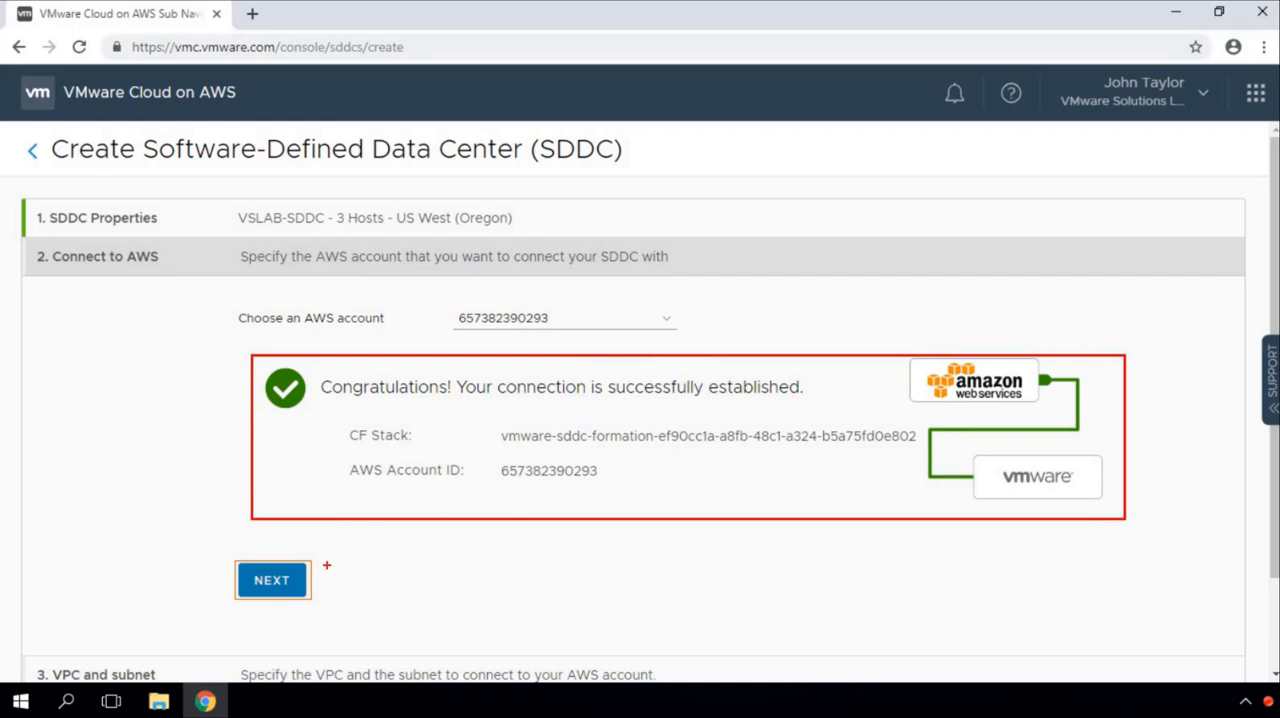
# Step: Accept the connected AWS account and choose the VPC vpc-088b7b1ae219fe46b (172.20.0.0/16)
pyautogui.click(271, 581)
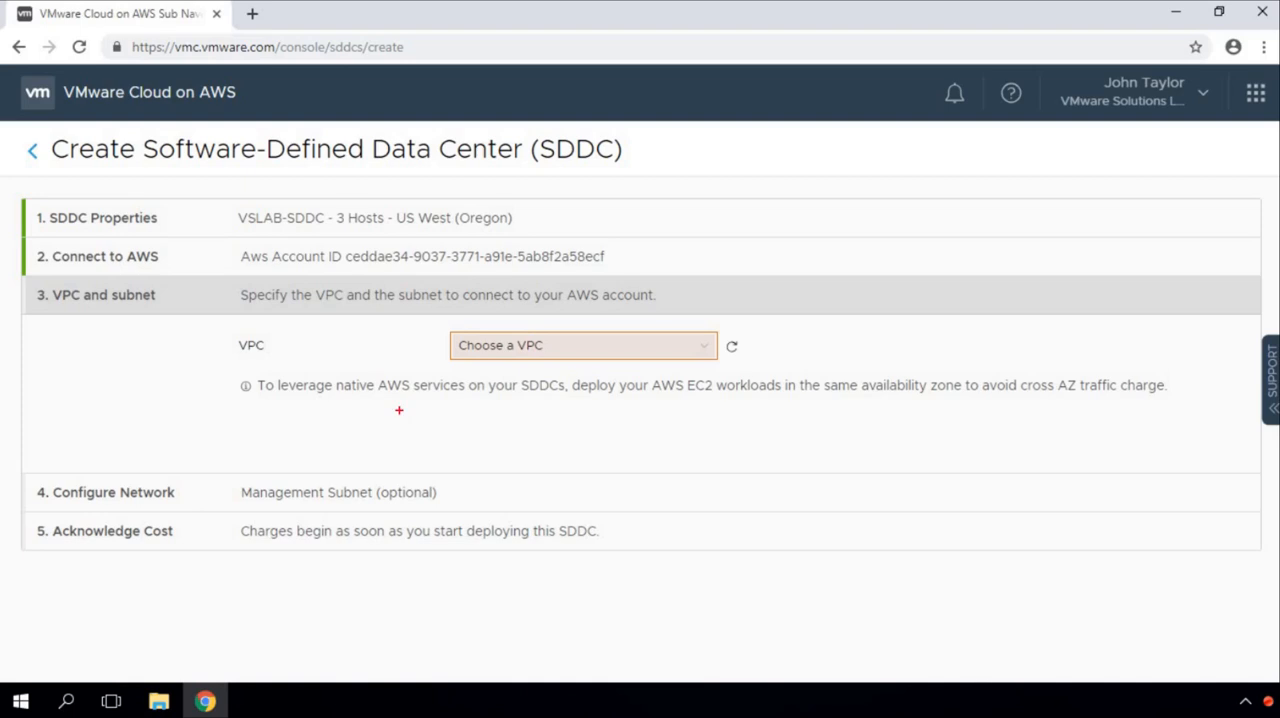
pyautogui.moveTo(27, 278); pyautogui.dragTo(199, 316)
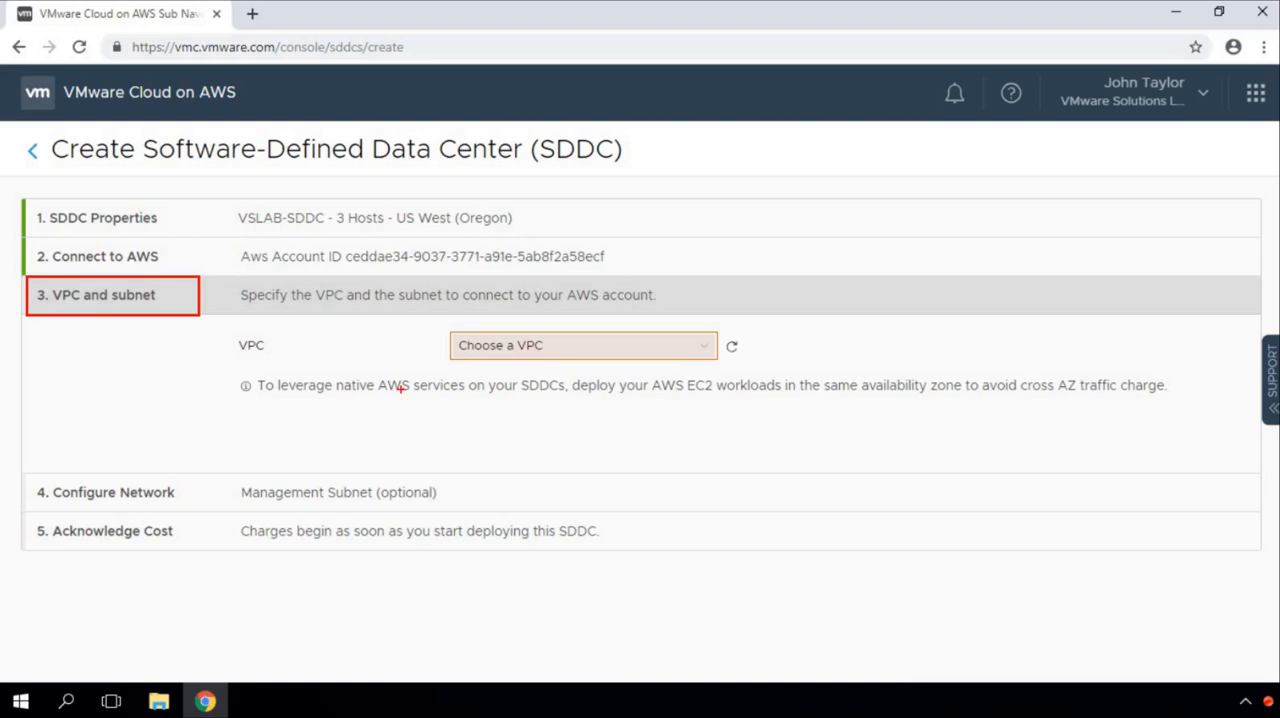
pyautogui.click(700, 350)
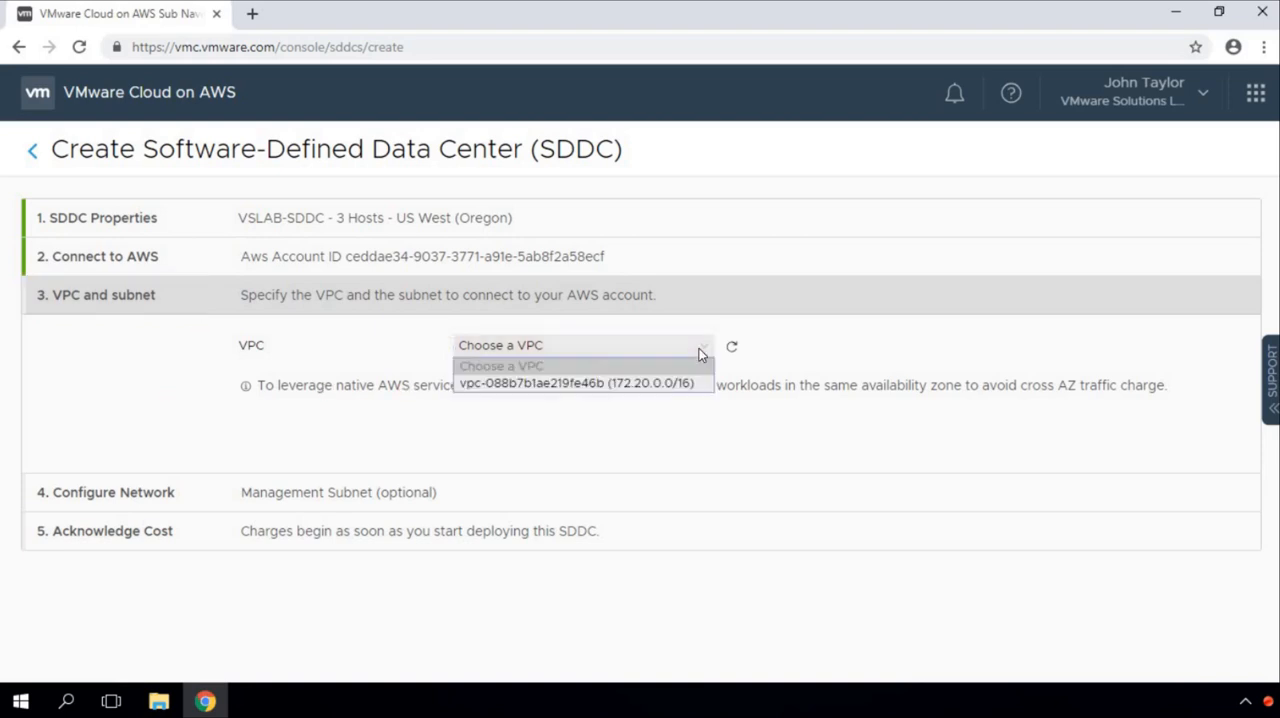
pyautogui.click(663, 386)
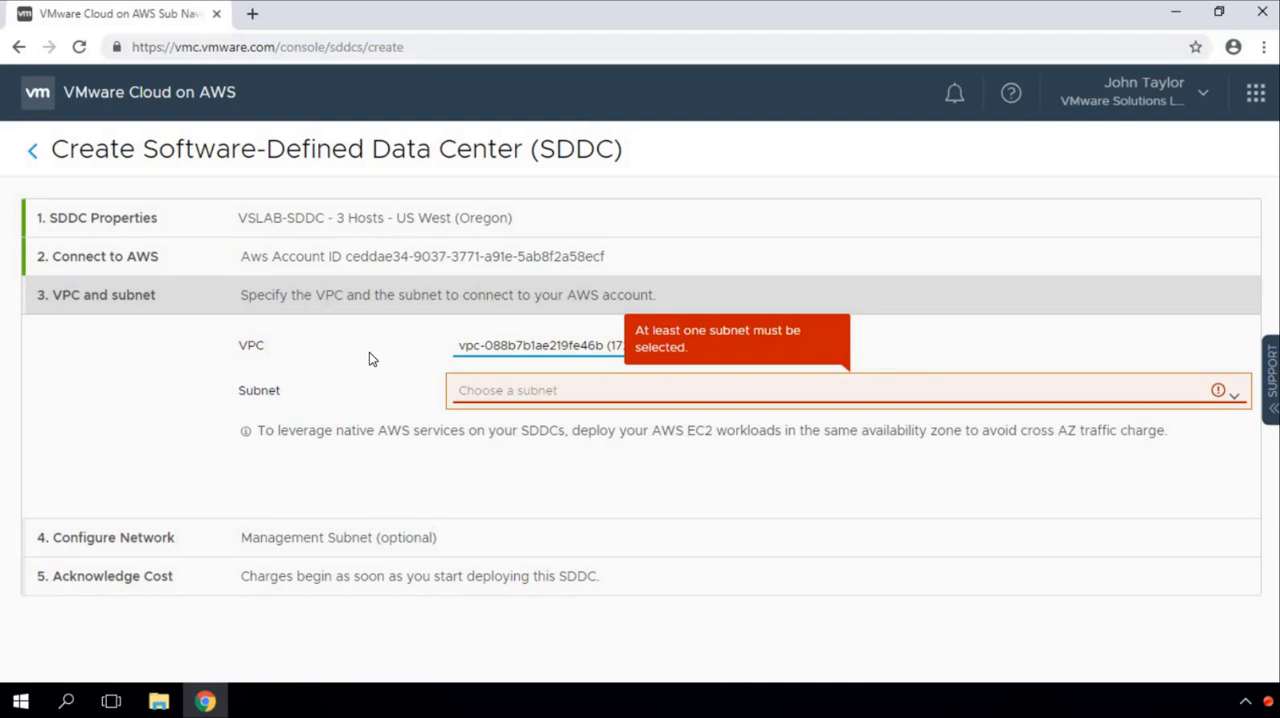
# Step: Choose the subnet 172.20.1.0-US-WEST-2A (172.20.1.0/24, us-west-2a) and continue to the network configuration
pyautogui.moveTo(230, 410)
pyautogui.mouseDown()
pyautogui.moveTo(376, 446)
pyautogui.moveTo(750, 472)
pyautogui.moveTo(1130, 472)
pyautogui.moveTo(1188, 460)
pyautogui.mouseUp()
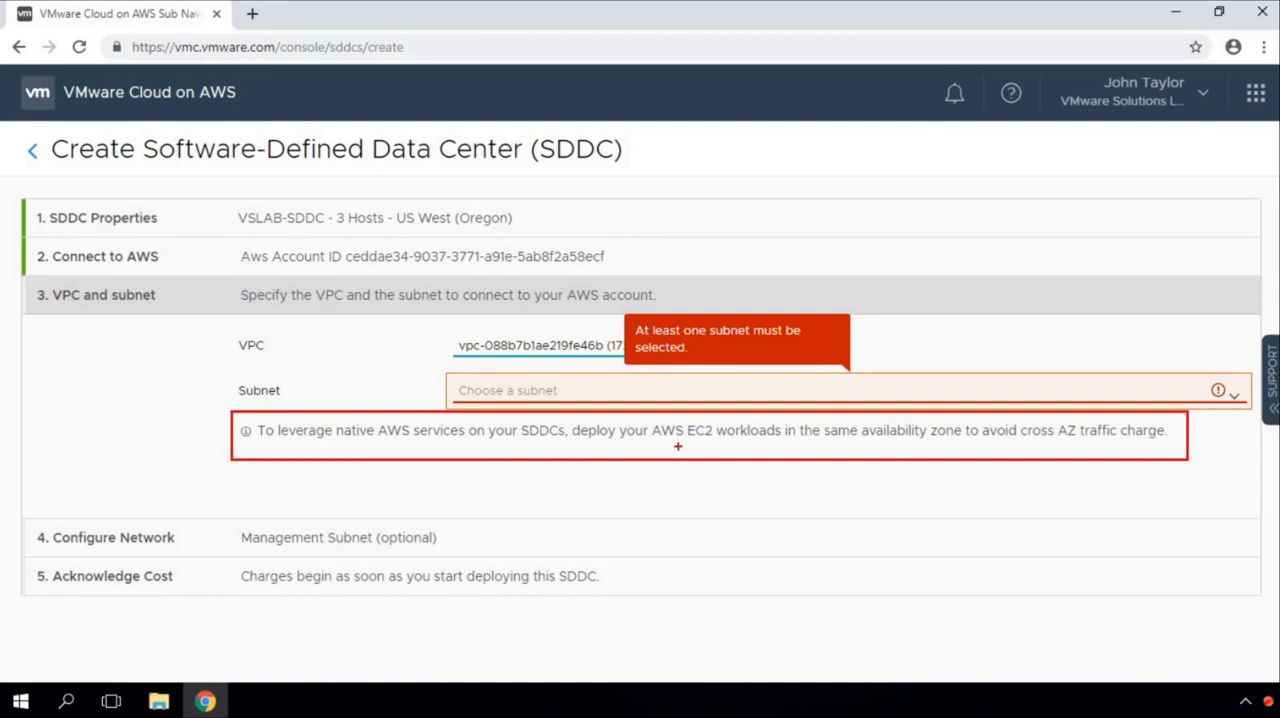
pyautogui.click(679, 385)
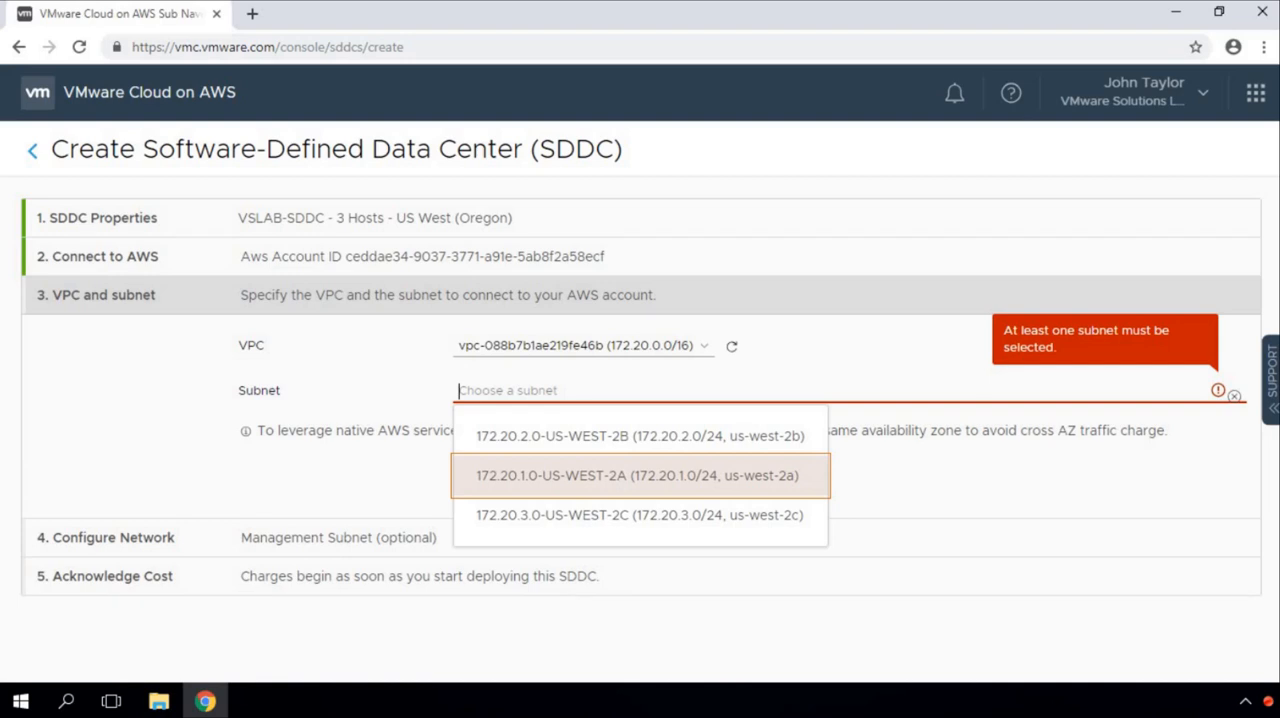
pyautogui.moveTo(441, 450)
pyautogui.mouseDown()
pyautogui.moveTo(666, 504)
pyautogui.moveTo(844, 500)
pyautogui.mouseUp()
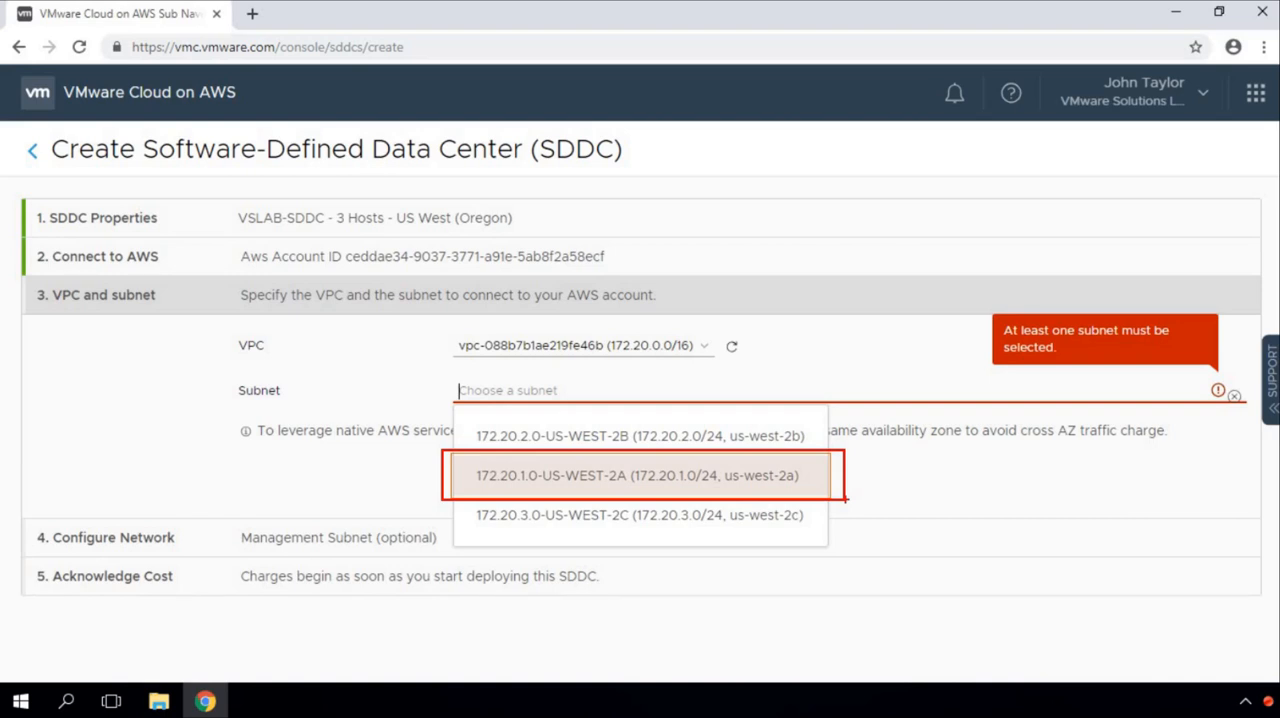
pyautogui.press('e')
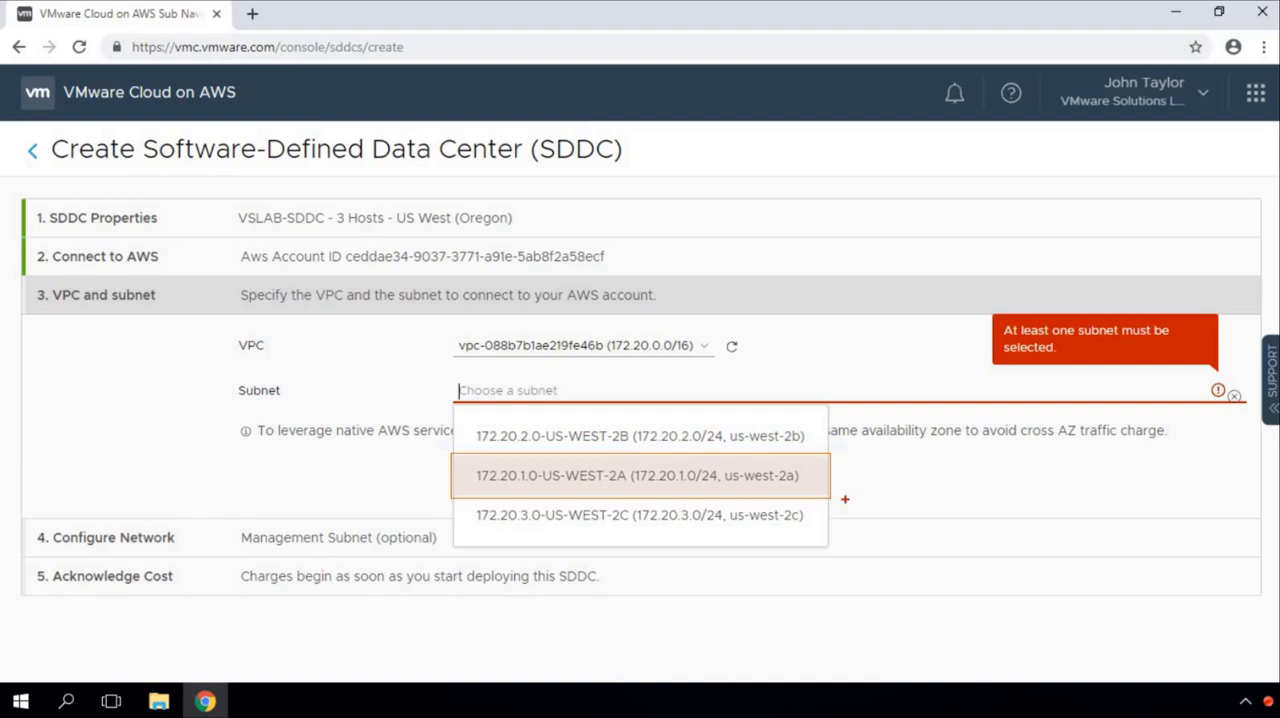
pyautogui.click(746, 484)
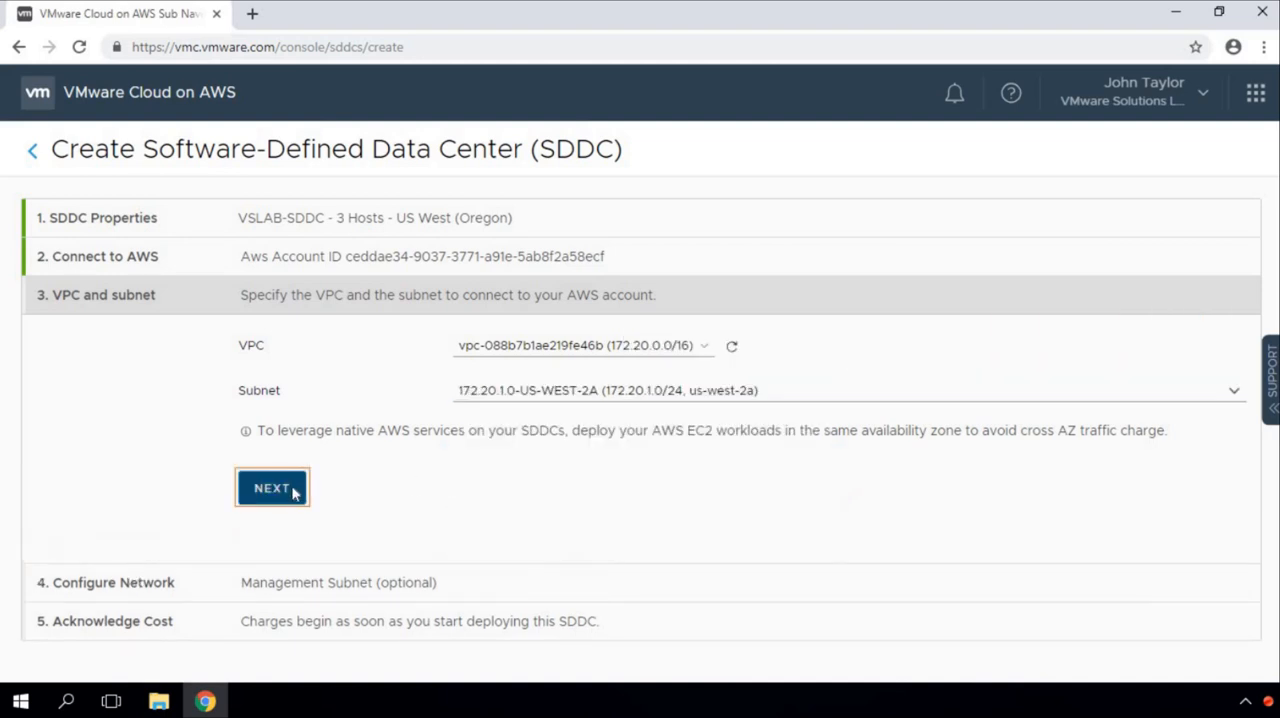
pyautogui.click(272, 488)
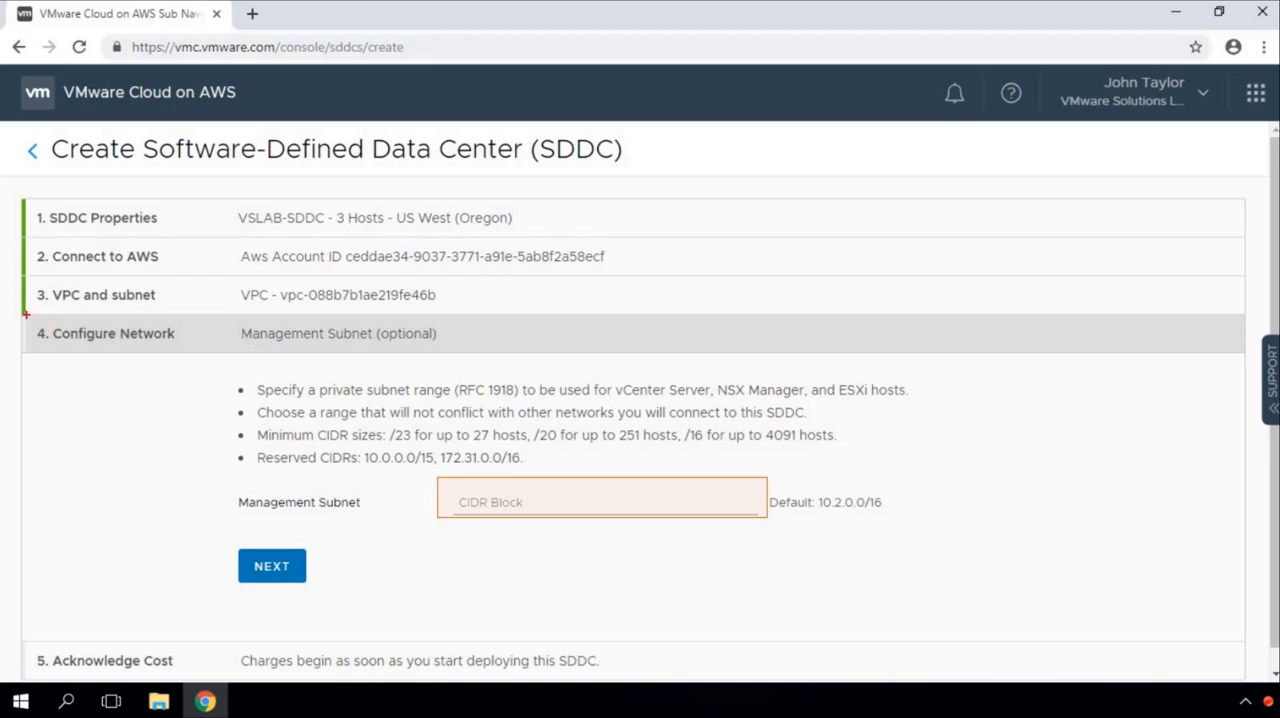
# Step: Review the management subnet's requirements for private range, network conflicts and minimum CIDR sizes
pyautogui.moveTo(26, 315); pyautogui.dragTo(140, 346)
pyautogui.hotkey('ctrl', 'z')
pyautogui.moveTo(24, 314)
pyautogui.mouseDown()
pyautogui.moveTo(191, 357)
pyautogui.moveTo(507, 352)
pyautogui.mouseUp()
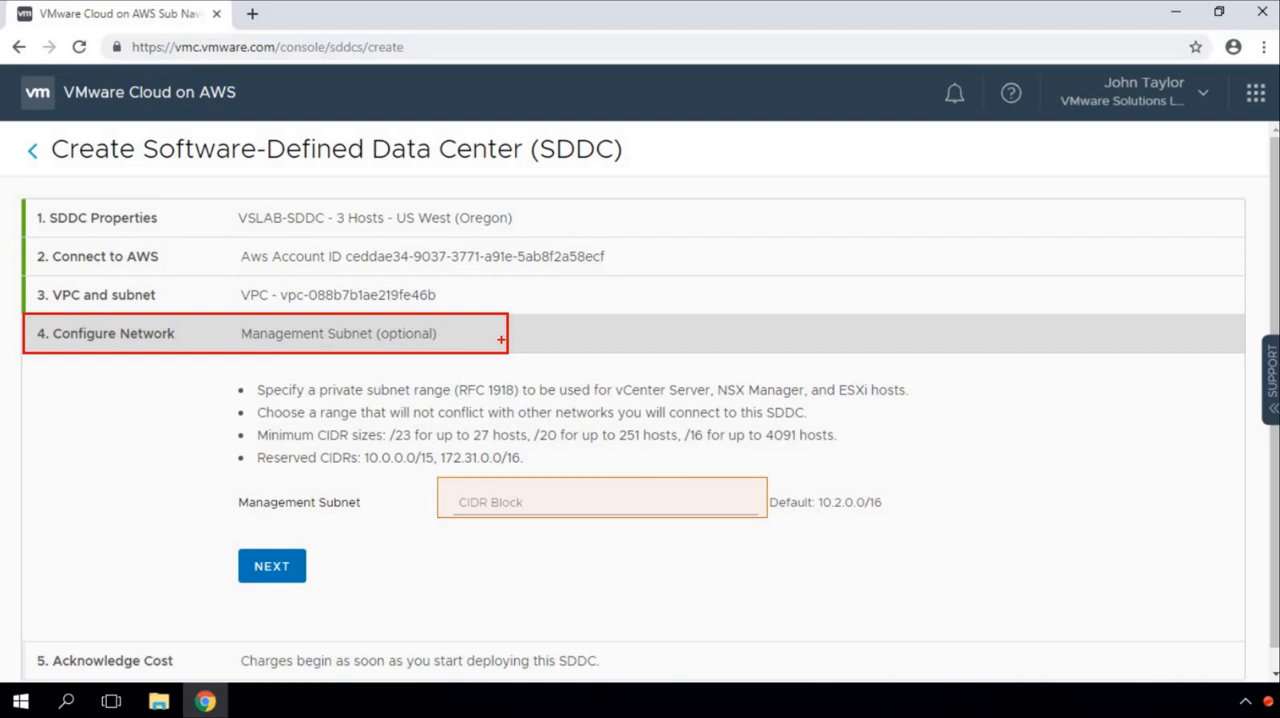
pyautogui.moveTo(249, 374)
pyautogui.mouseDown()
pyautogui.moveTo(444, 401)
pyautogui.moveTo(922, 404)
pyautogui.mouseUp()
pyautogui.hotkey('ctrl', 'z')
pyautogui.moveTo(255, 401)
pyautogui.mouseDown()
pyautogui.moveTo(434, 424)
pyautogui.moveTo(823, 424)
pyautogui.mouseUp()
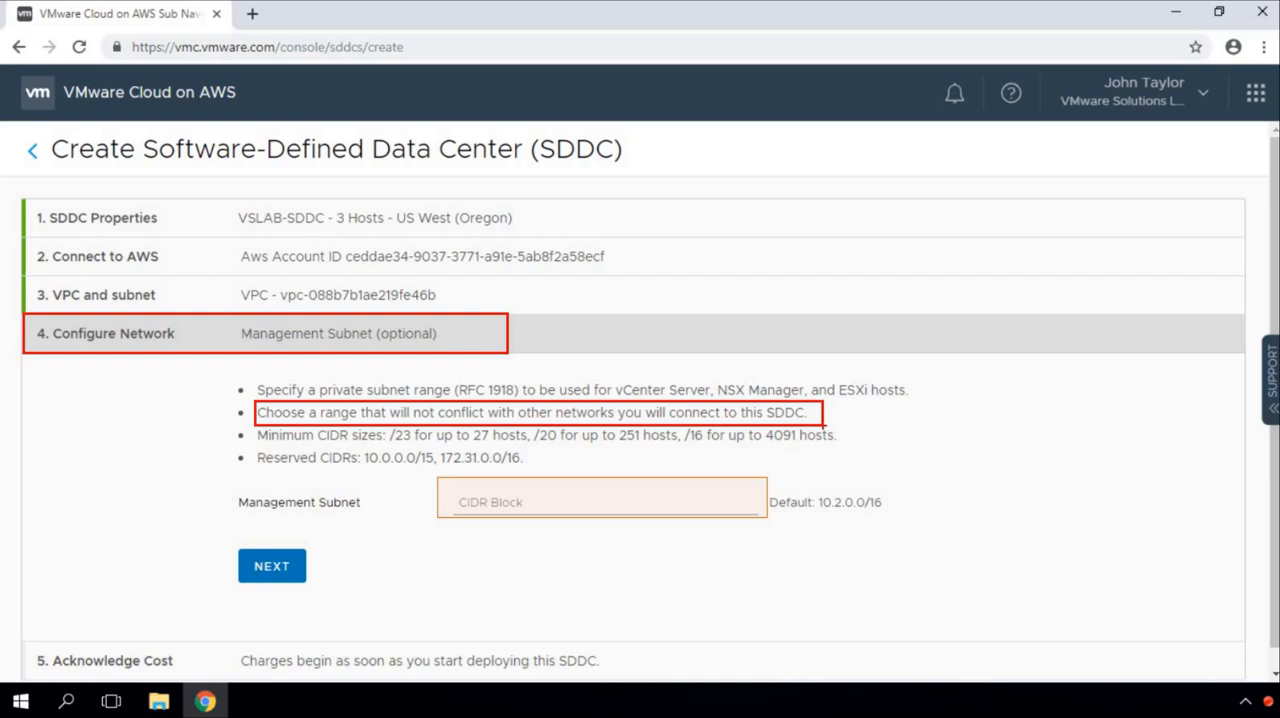
pyautogui.hotkey('ctrl', 'z')
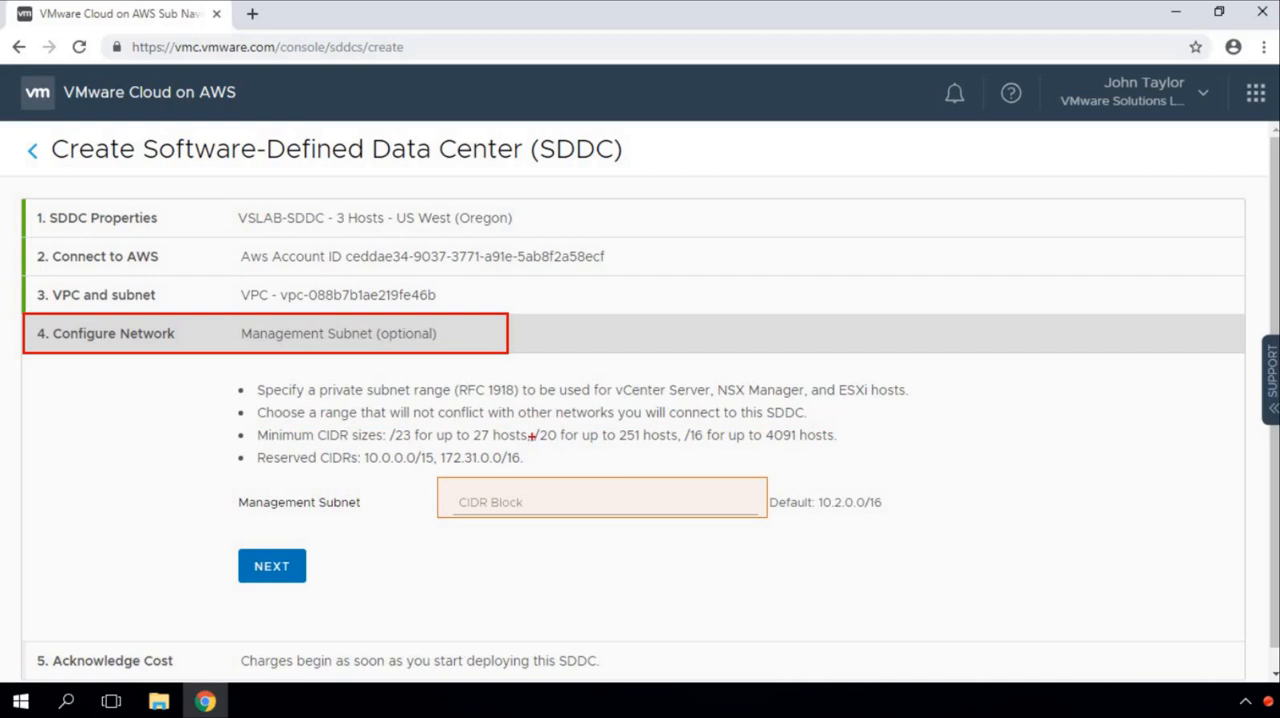
pyautogui.moveTo(252, 421)
pyautogui.mouseDown()
pyautogui.moveTo(386, 447)
pyautogui.moveTo(851, 451)
pyautogui.mouseUp()
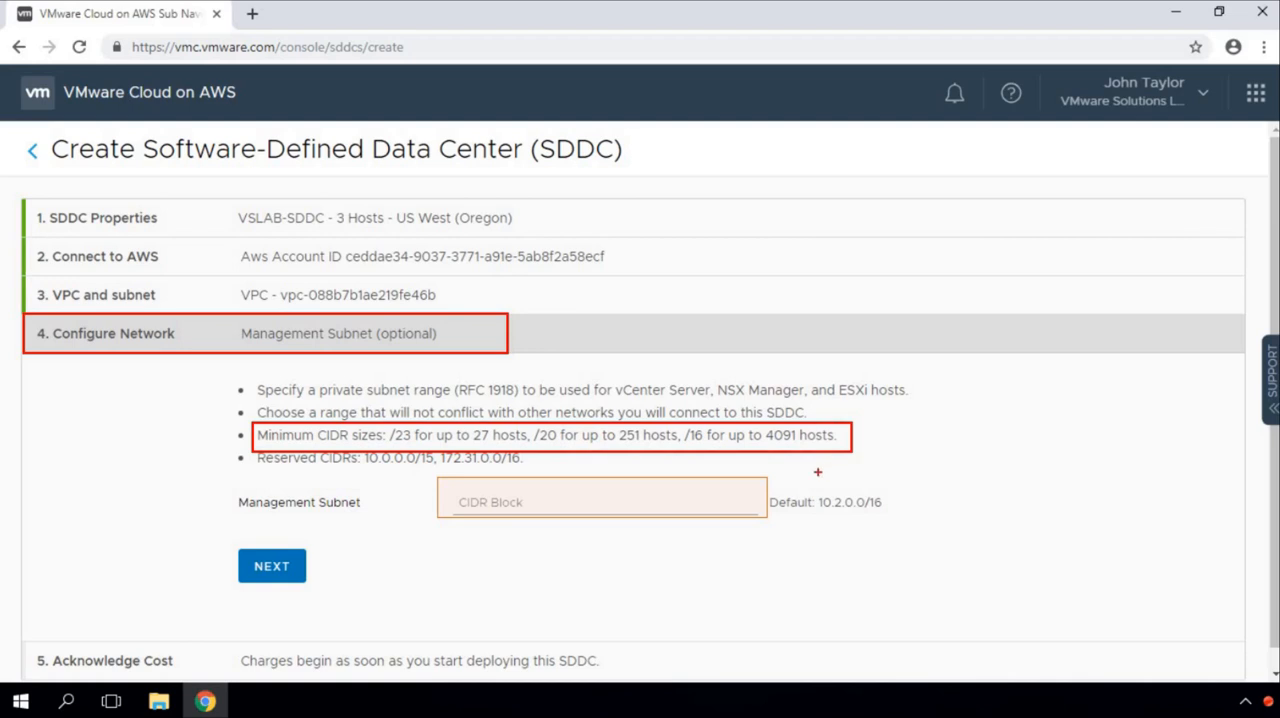
# Step: Set the management subnet's CIDR block to 10.2.0.0/16 and continue to the cost acknowledgement
pyautogui.moveTo(238, 447); pyautogui.dragTo(543, 466)
pyautogui.hotkey('ctrl', 'z')
pyautogui.press('Escape')
pyautogui.click(516, 502)
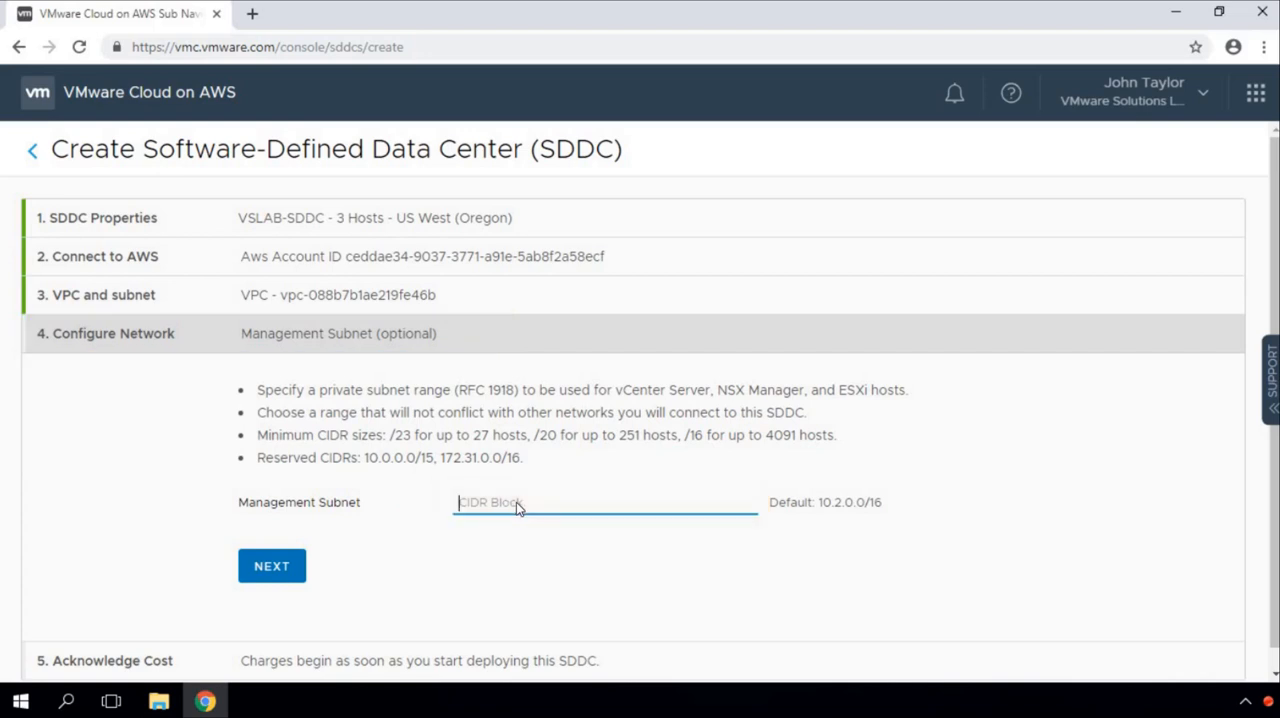
pyautogui.write('10.2.0.0/16')
pyautogui.press('Tab')
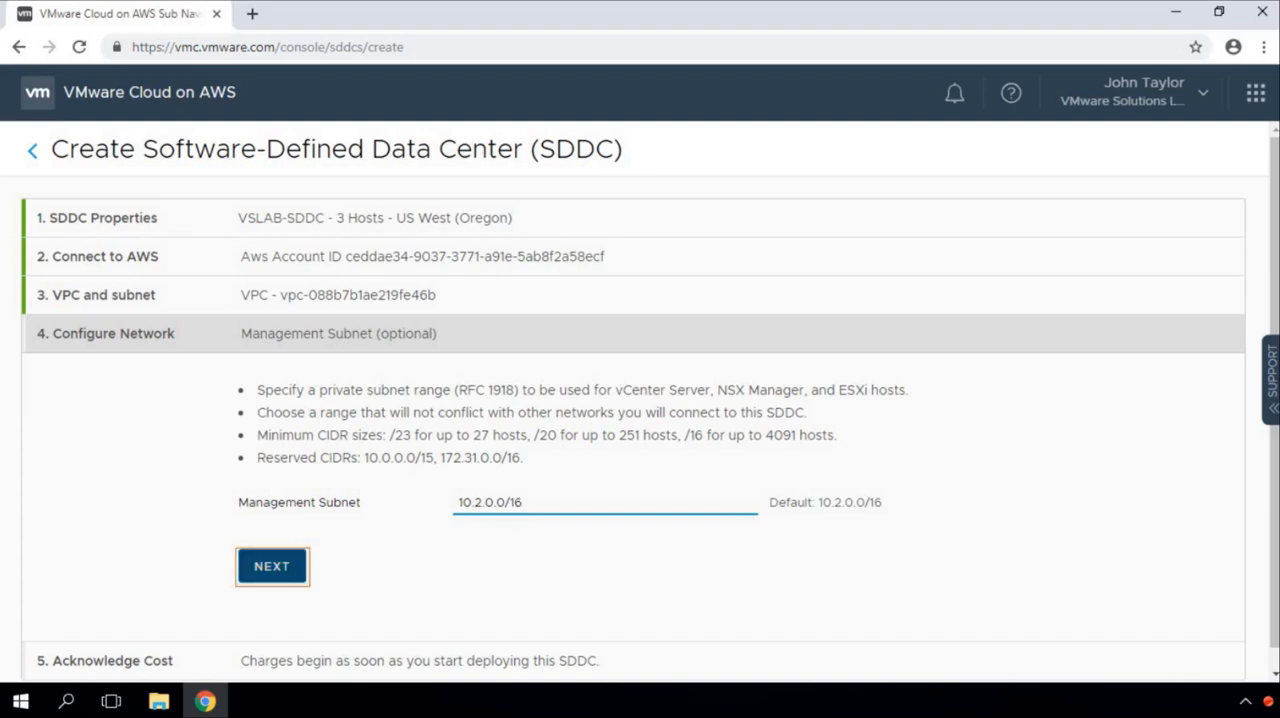
pyautogui.moveTo(757, 481); pyautogui.dragTo(919, 517)
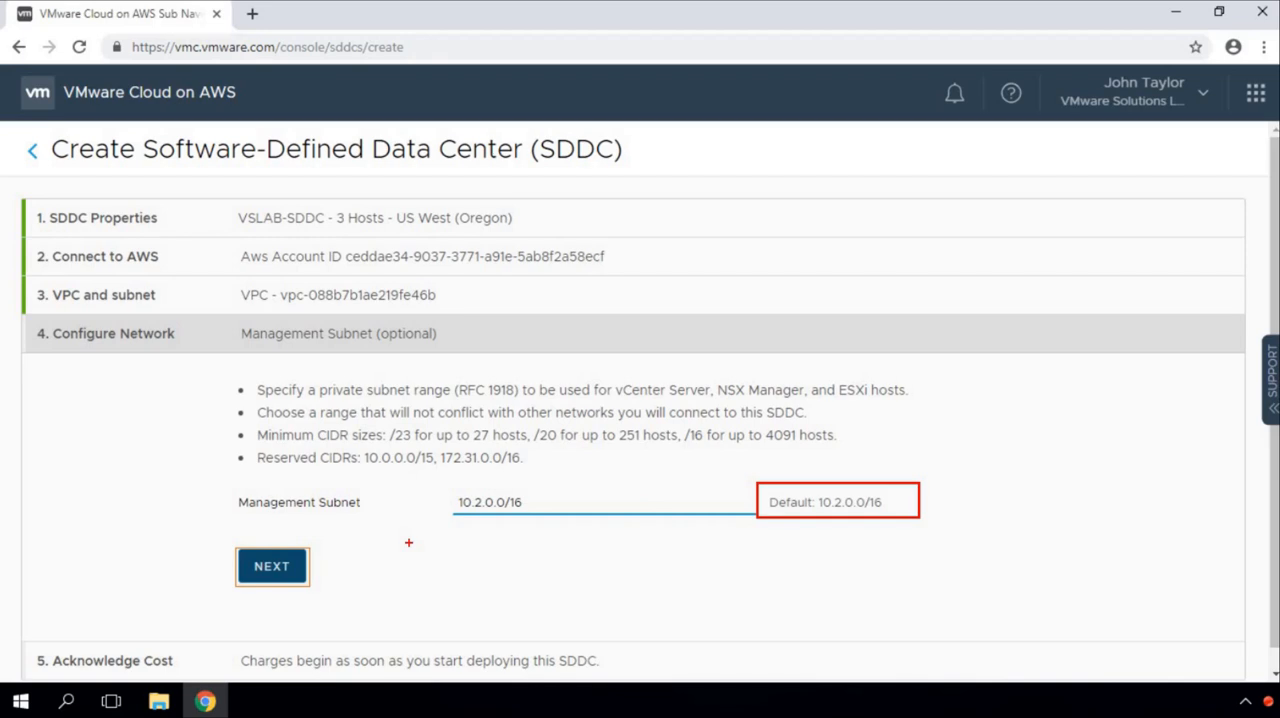
pyautogui.press('Escape')
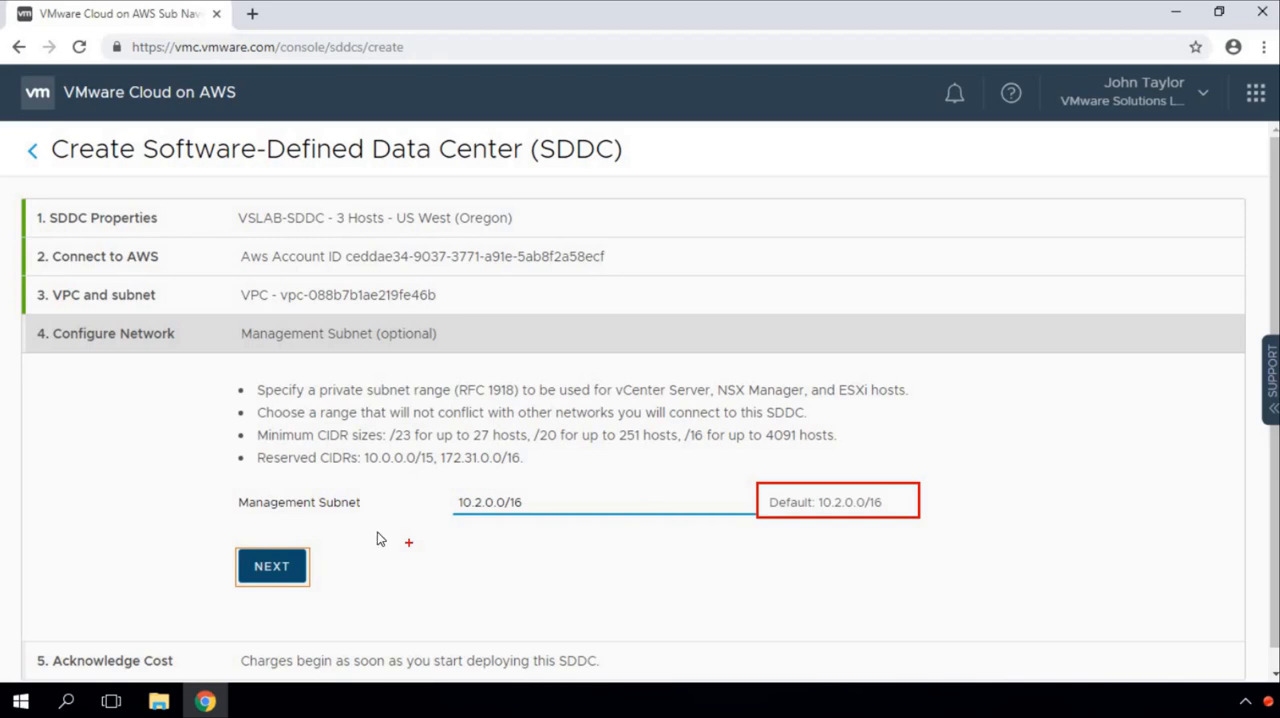
pyautogui.click(281, 572)
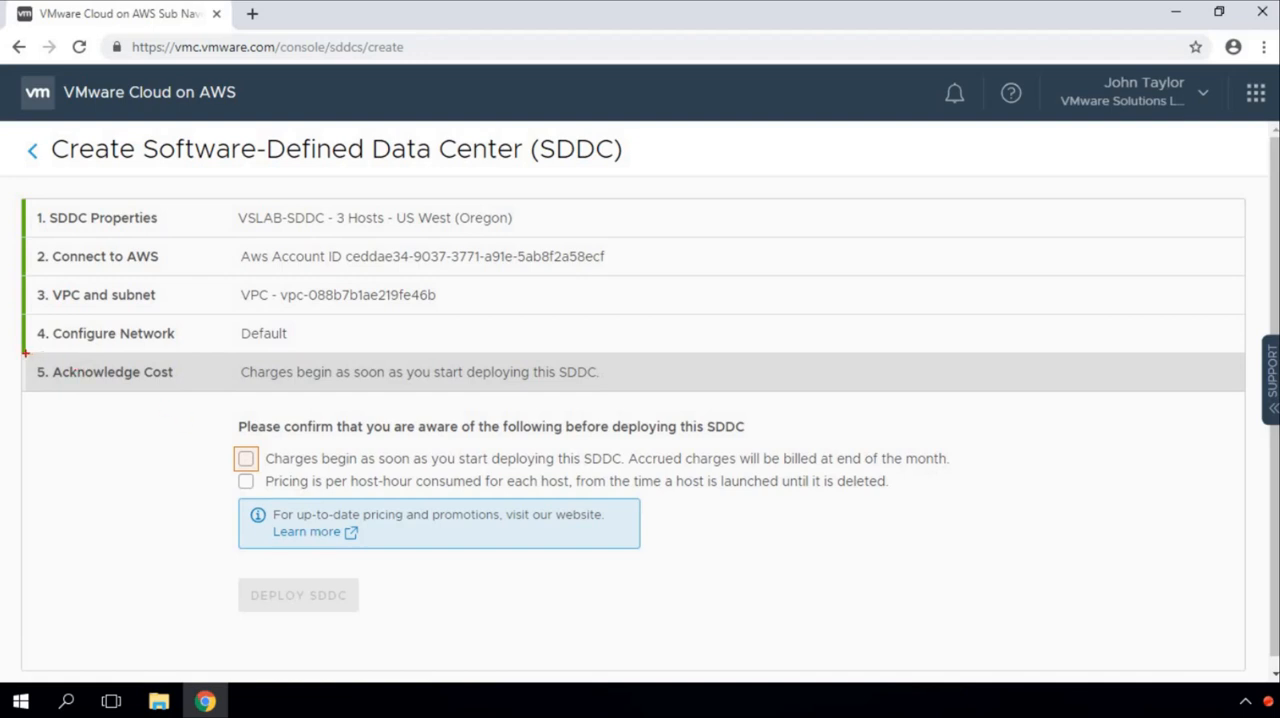
# Step: Acknowledge that charges begin at deployment and that pricing is per host-hour, and deploy the SDDC
pyautogui.moveTo(25, 353)
pyautogui.mouseDown()
pyautogui.moveTo(143, 384)
pyautogui.moveTo(662, 389)
pyautogui.mouseUp()
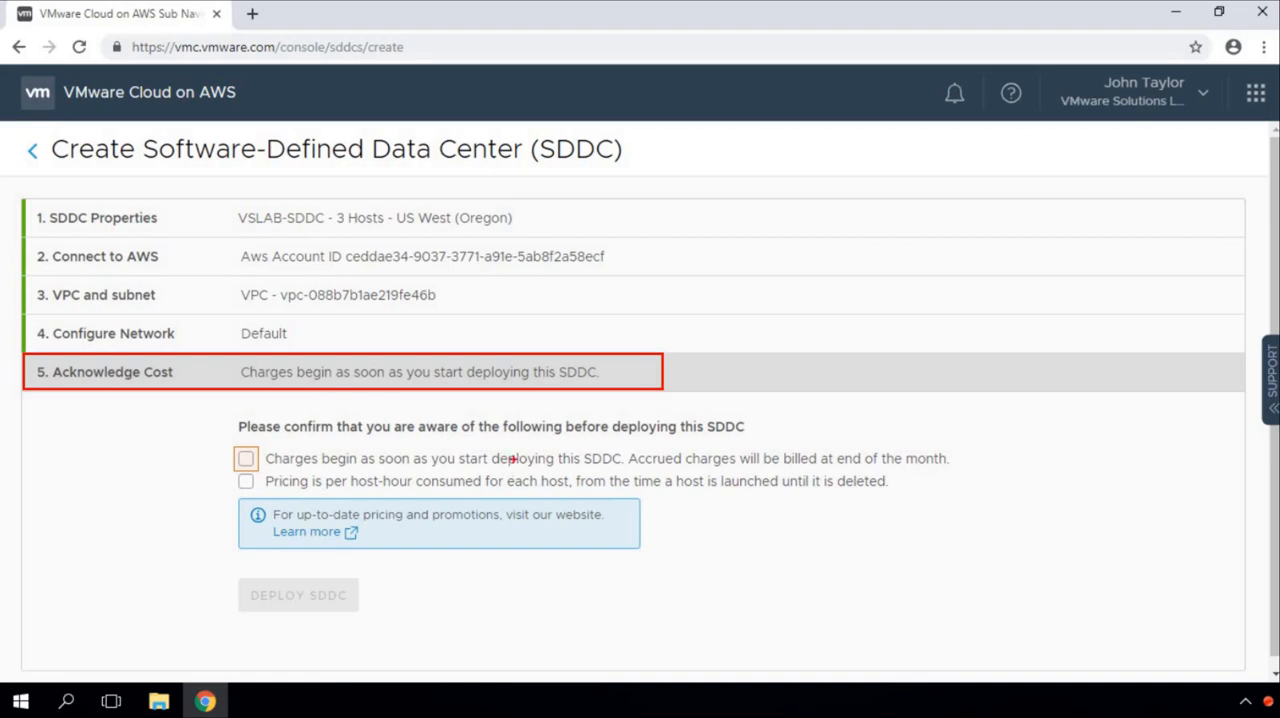
pyautogui.click(274, 461)
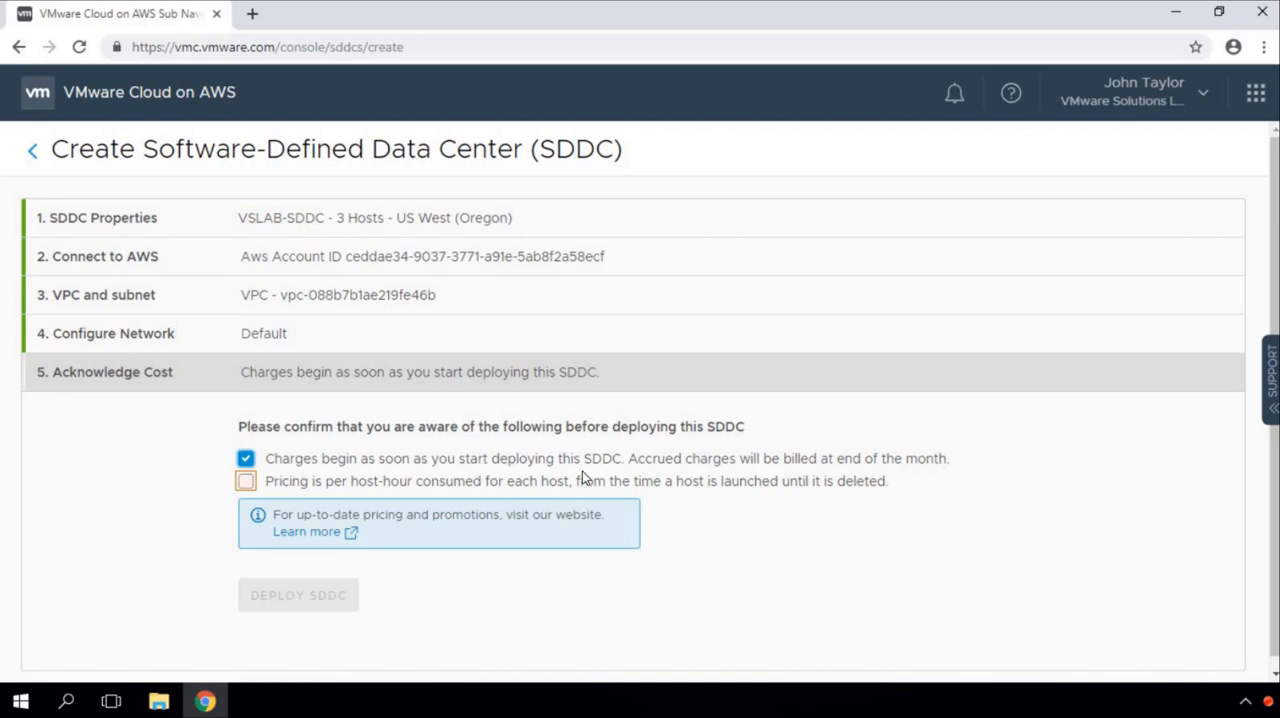
pyautogui.click(246, 481)
pyautogui.click(311, 607)
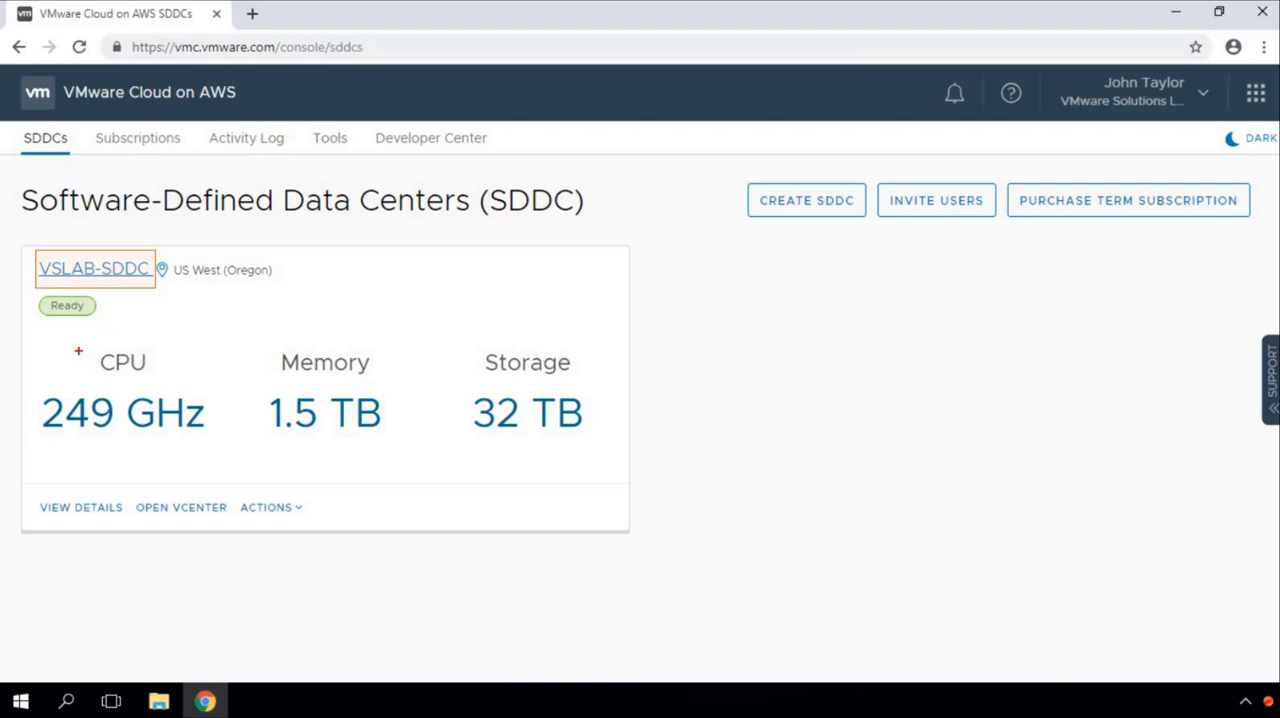
# Step: Review the VSLAB-SDDC card's CPU, memory and storage capacity and the options for viewing details, opening vCenter and other actions
pyautogui.moveTo(31, 336); pyautogui.dragTo(237, 447)
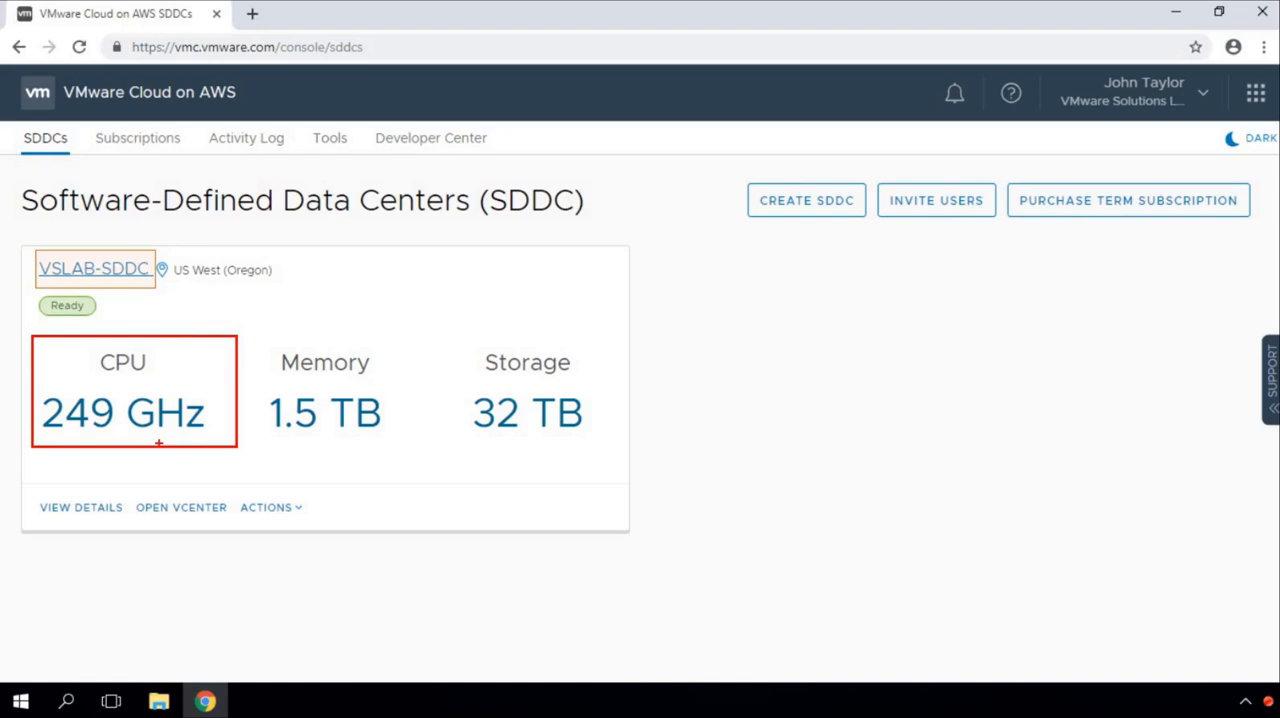
pyautogui.moveTo(255, 331); pyautogui.dragTo(410, 449)
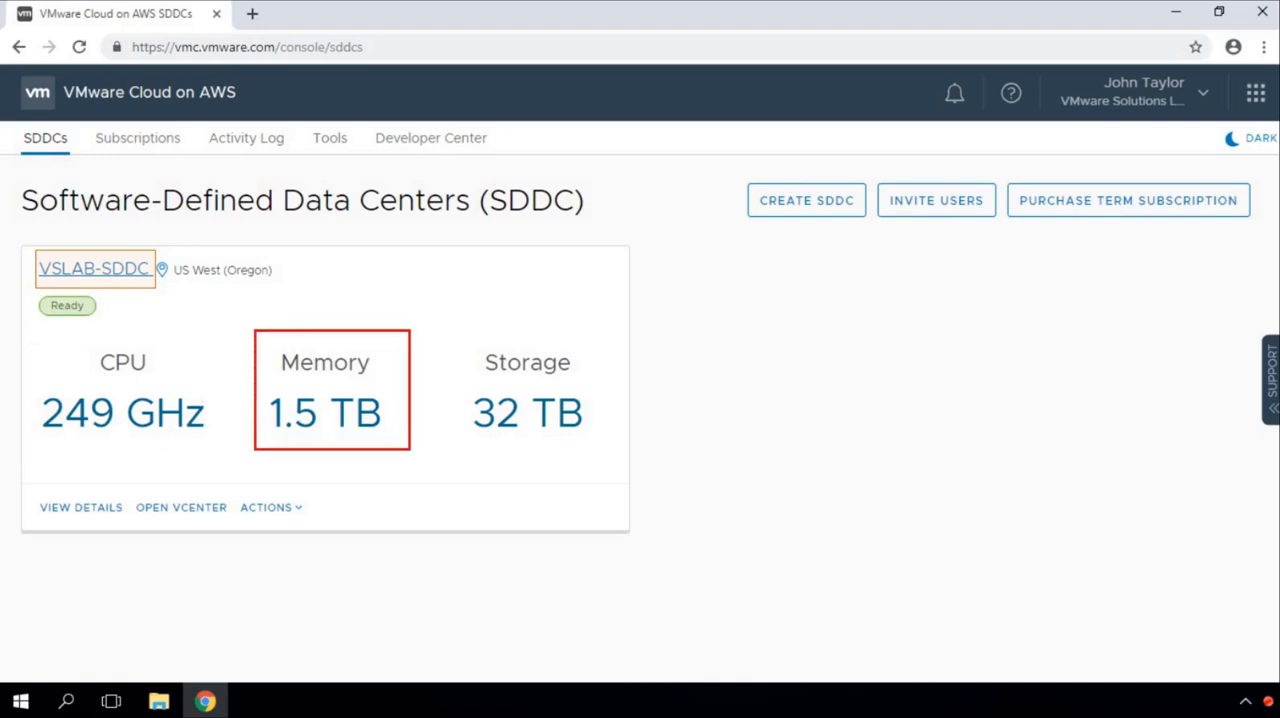
pyautogui.moveTo(450, 334); pyautogui.dragTo(618, 457)
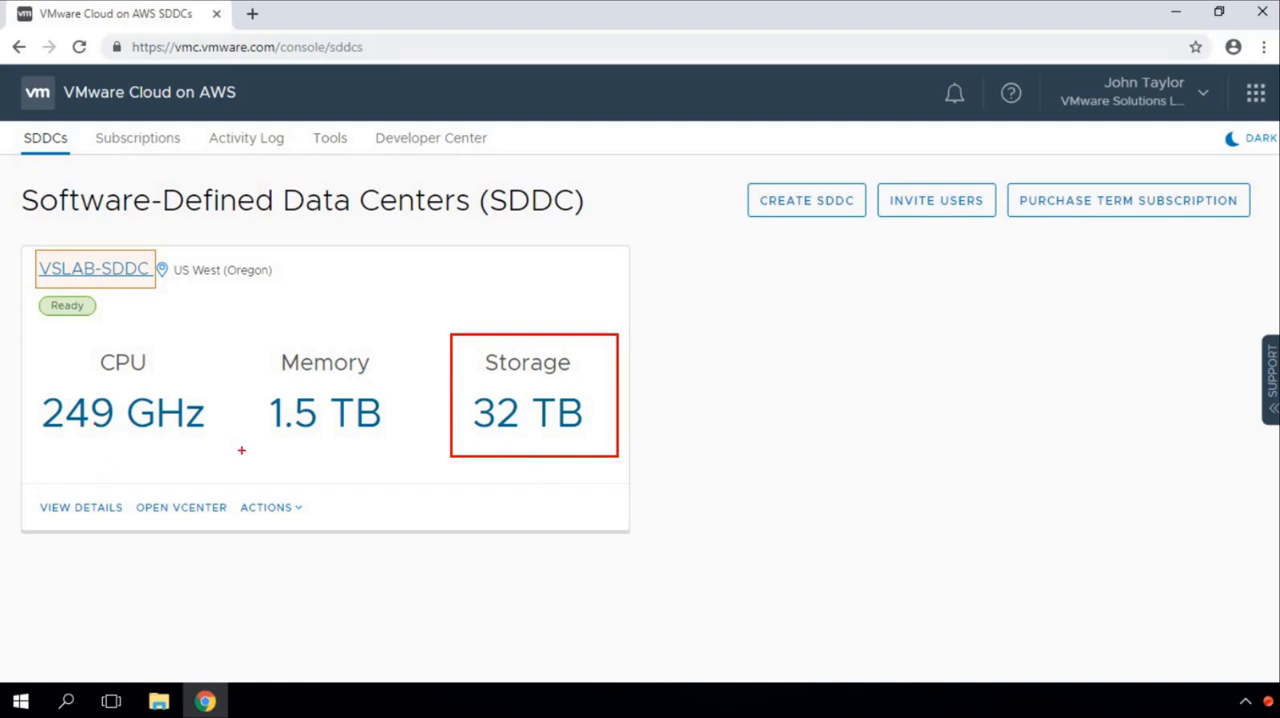
pyautogui.press('e')
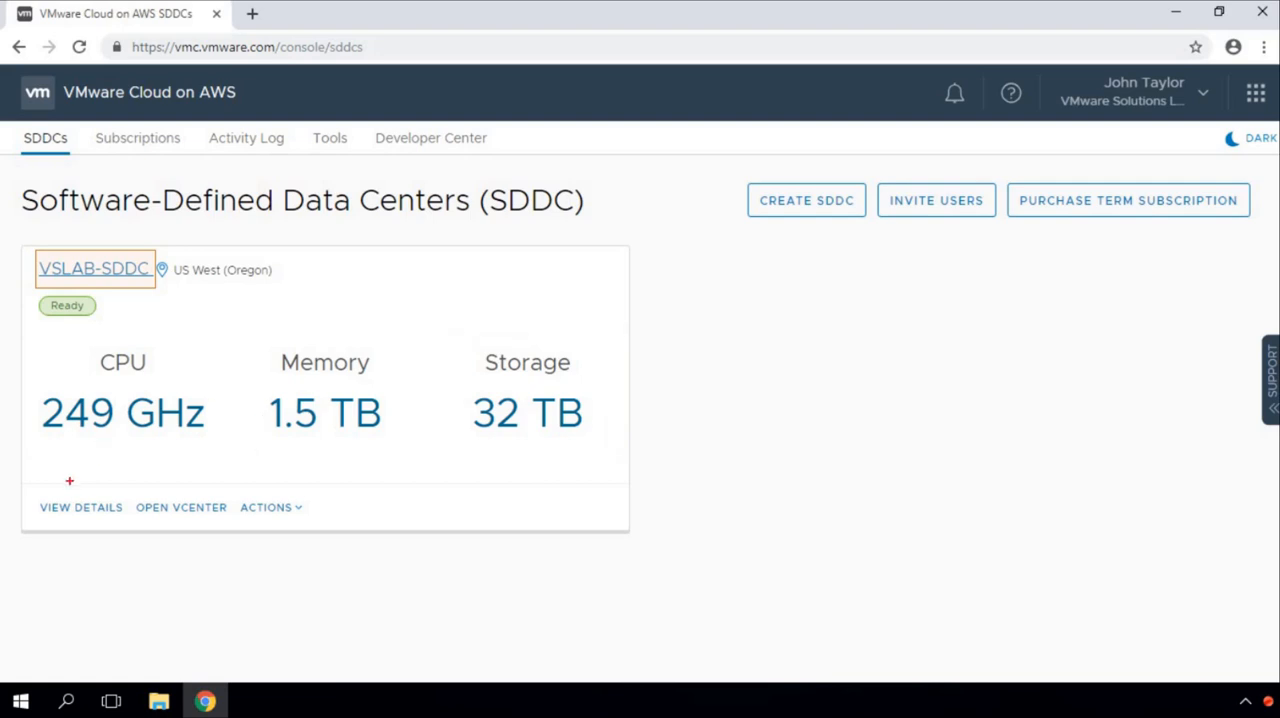
pyautogui.moveTo(30, 490); pyautogui.dragTo(113, 519)
pyautogui.press('e')
pyautogui.moveTo(29, 491); pyautogui.dragTo(129, 519)
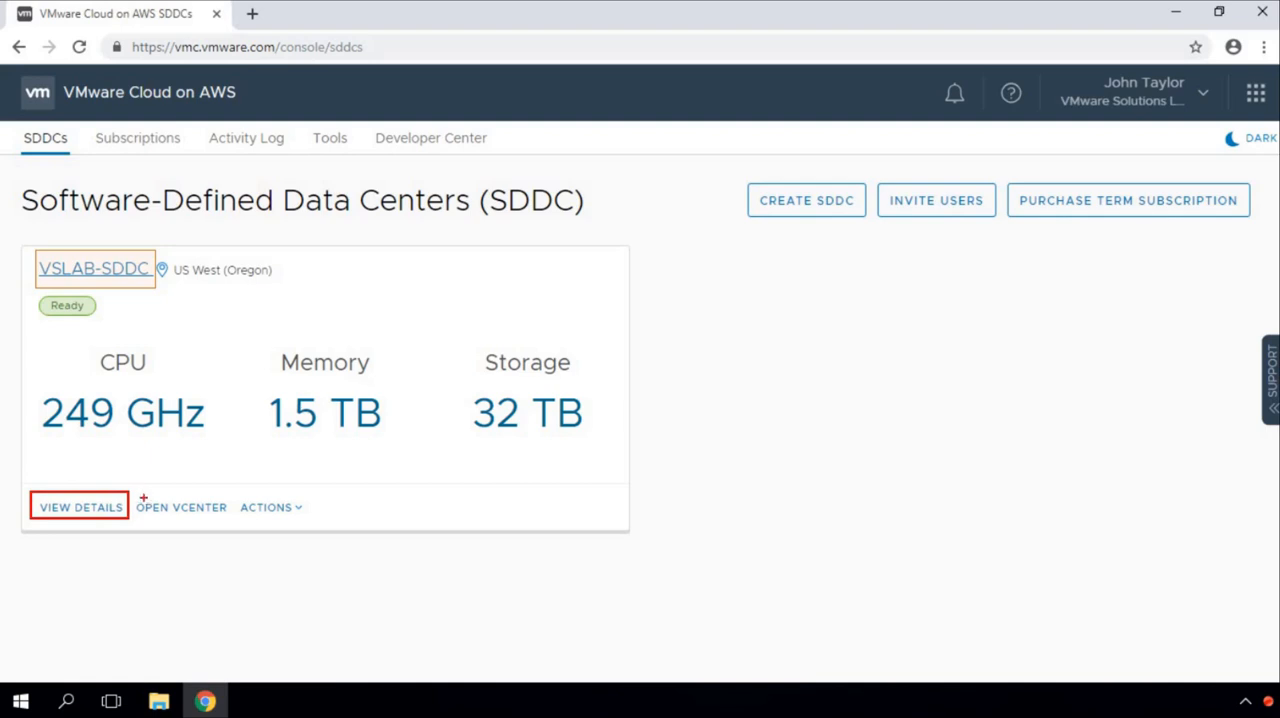
pyautogui.press('e')
pyautogui.moveTo(129, 489); pyautogui.dragTo(239, 527)
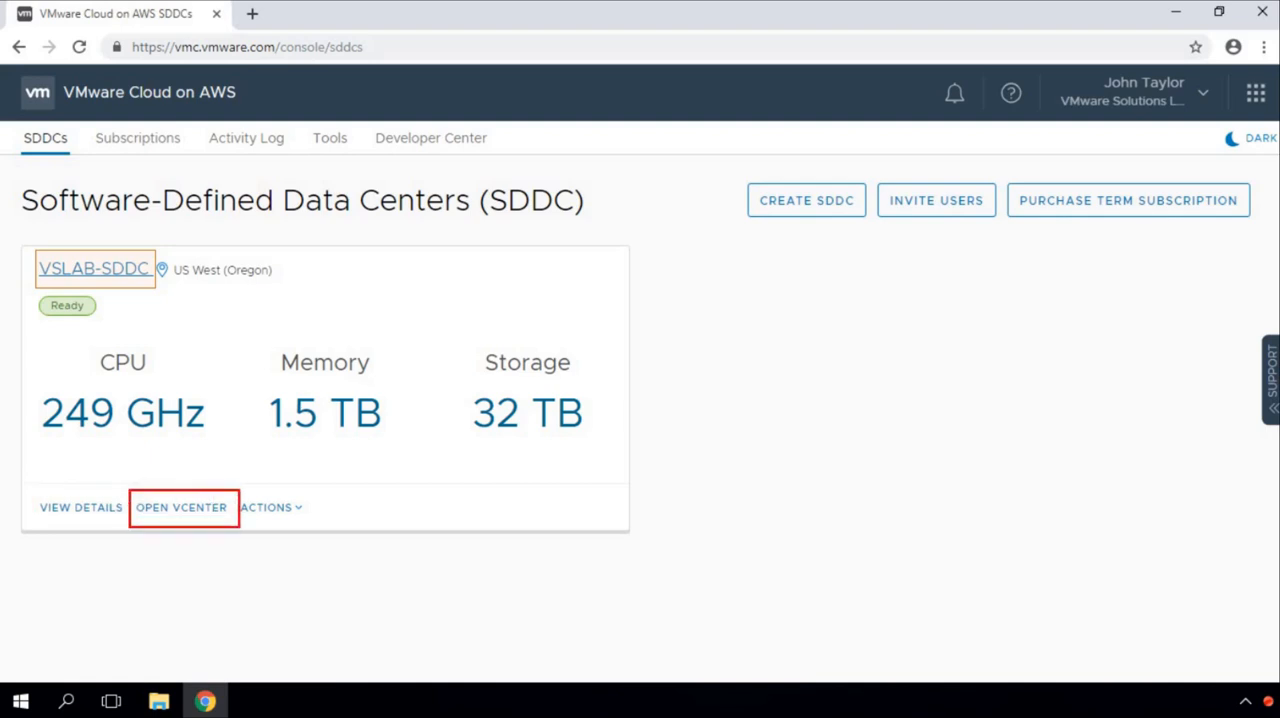
pyautogui.press('e')
pyautogui.moveTo(234, 491); pyautogui.dragTo(325, 521)
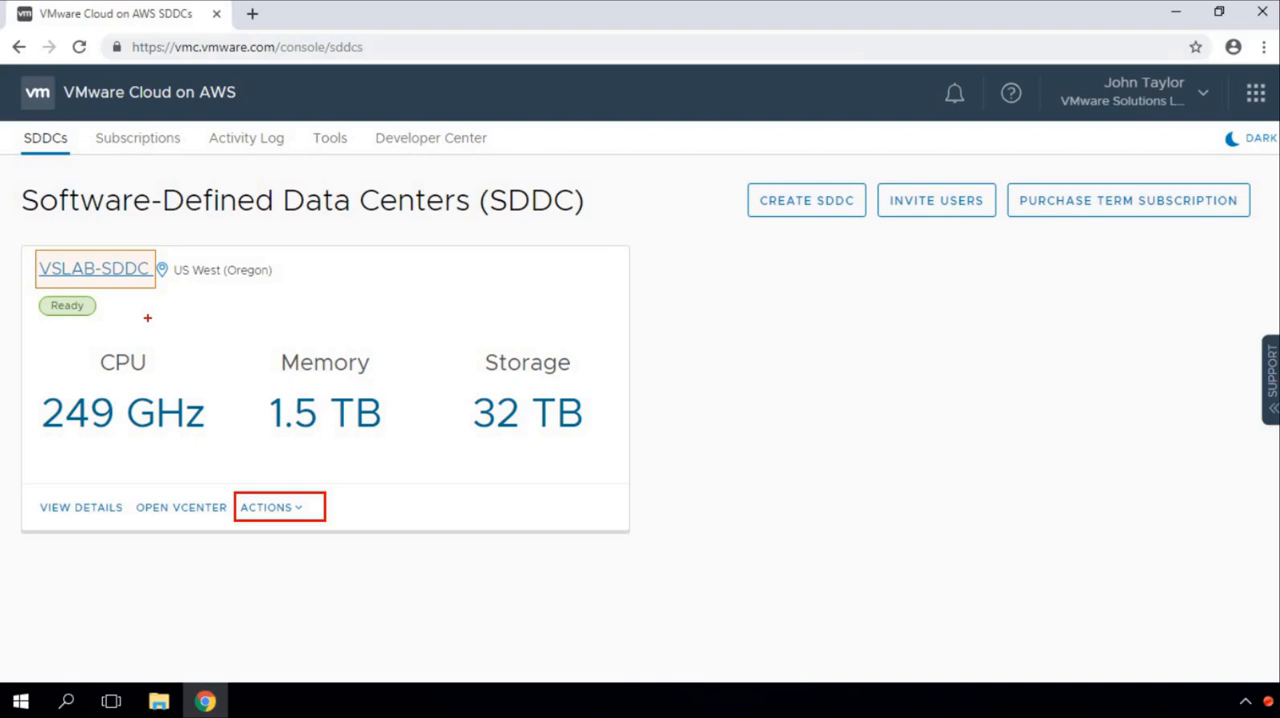
# Step: Open the VSLAB-SDDC details and examine the summary's host count and CPU, memory and storage capacity
pyautogui.click(108, 270)
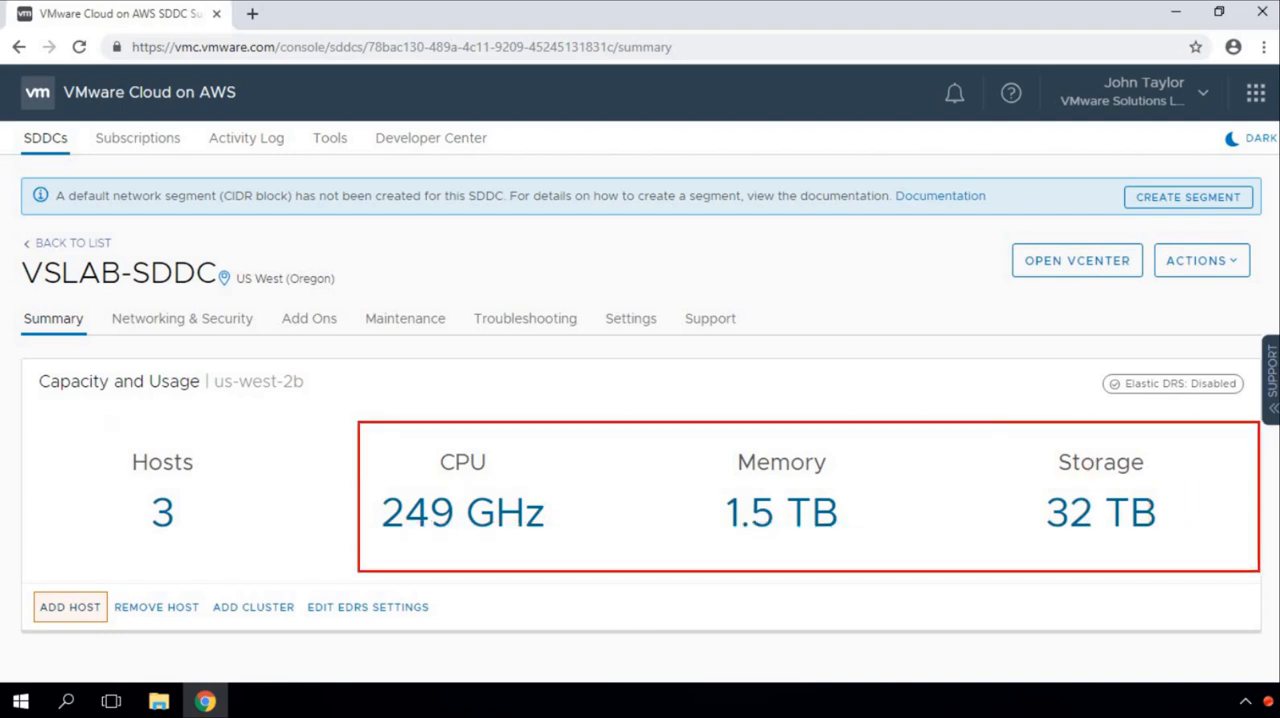
pyautogui.moveTo(108, 427); pyautogui.dragTo(220, 561)
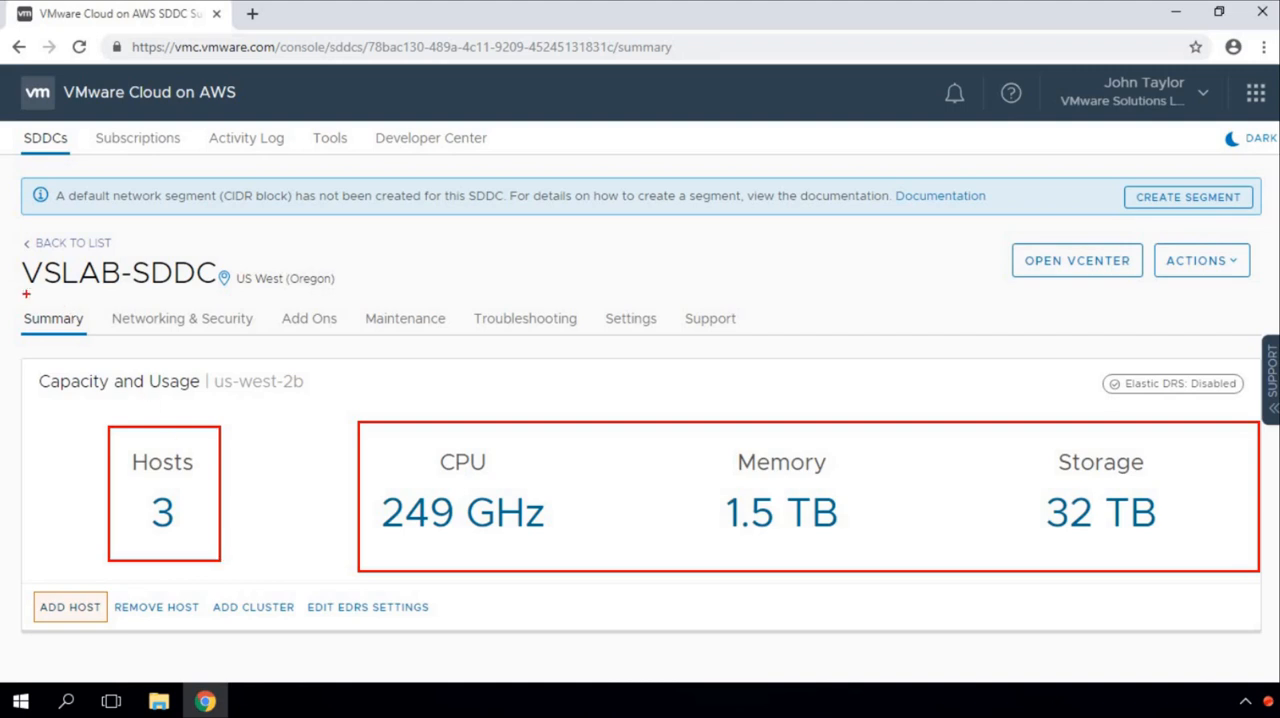
pyautogui.moveTo(17, 302); pyautogui.dragTo(80, 341)
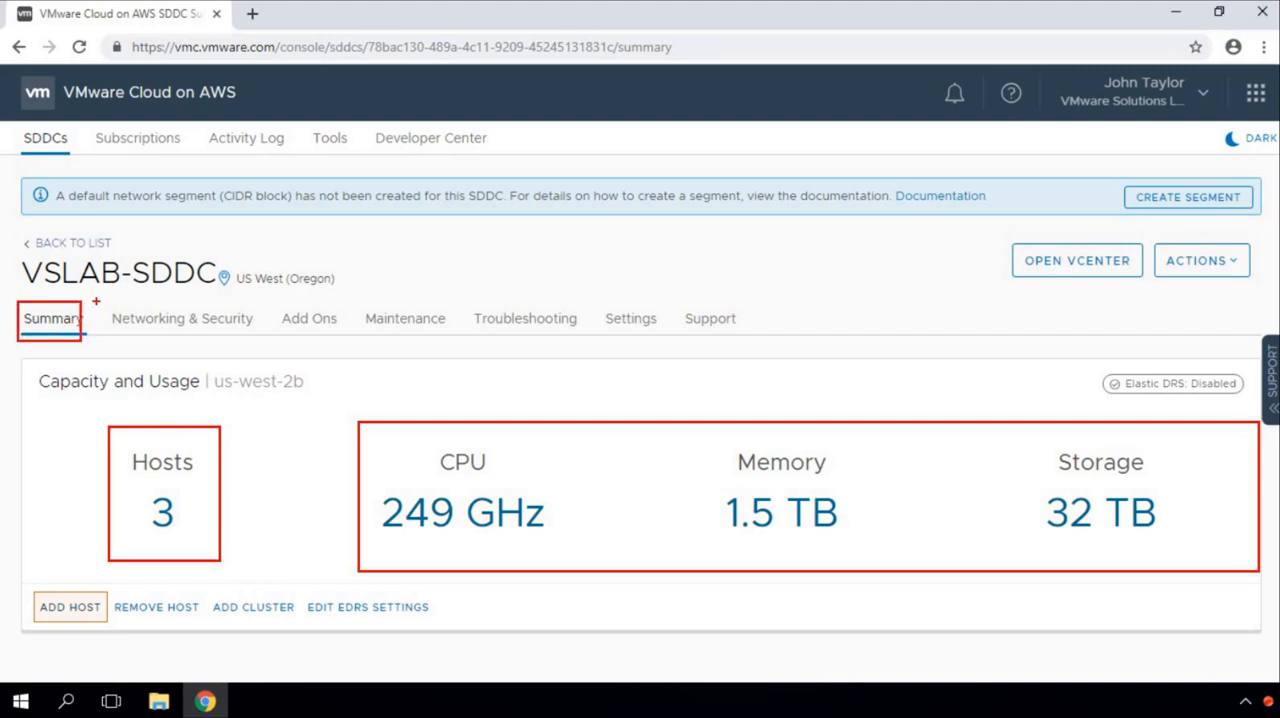
pyautogui.moveTo(104, 299); pyautogui.dragTo(266, 346)
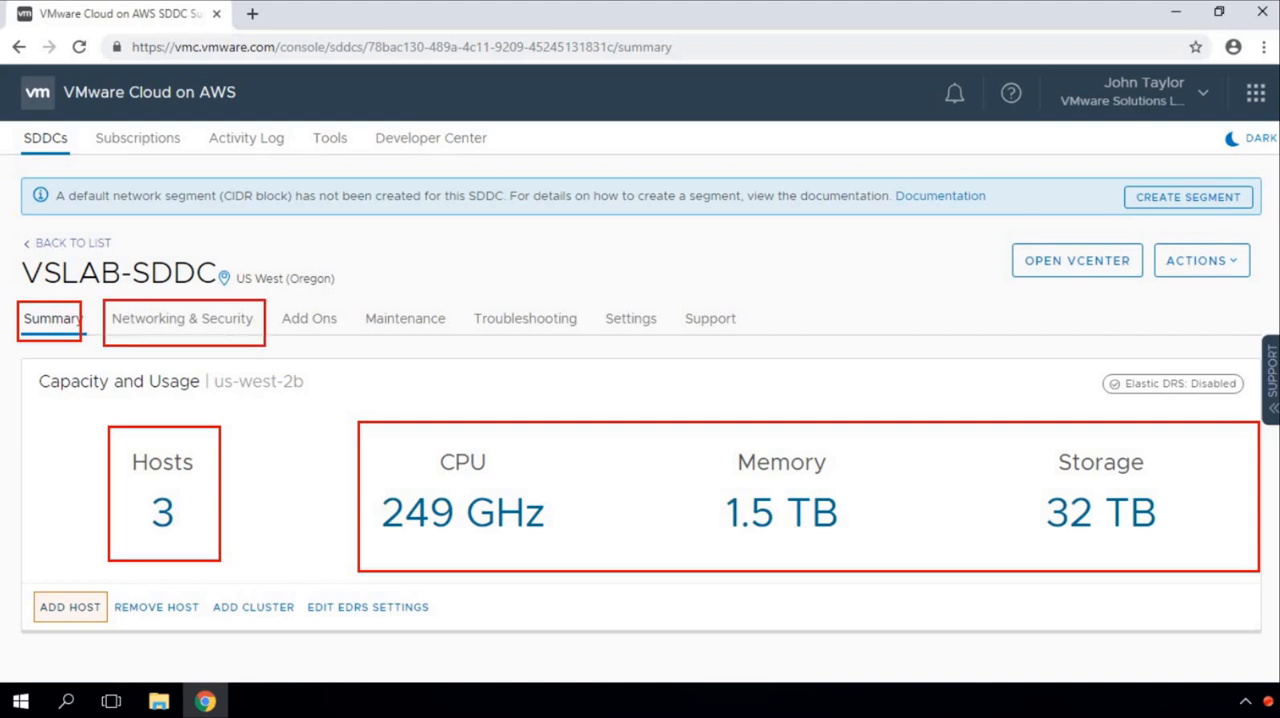
pyautogui.hotkey('ctrl', 'z')
# Step: Review which management sections VSLAB-SDDC offers, from Networking & Security, Add Ons and Maintenance to Troubleshooting, Settings and Support
pyautogui.hotkey('ctrl', 'z')
pyautogui.hotkey('ctrl', 'z')
pyautogui.hotkey('ctrl', 'z')
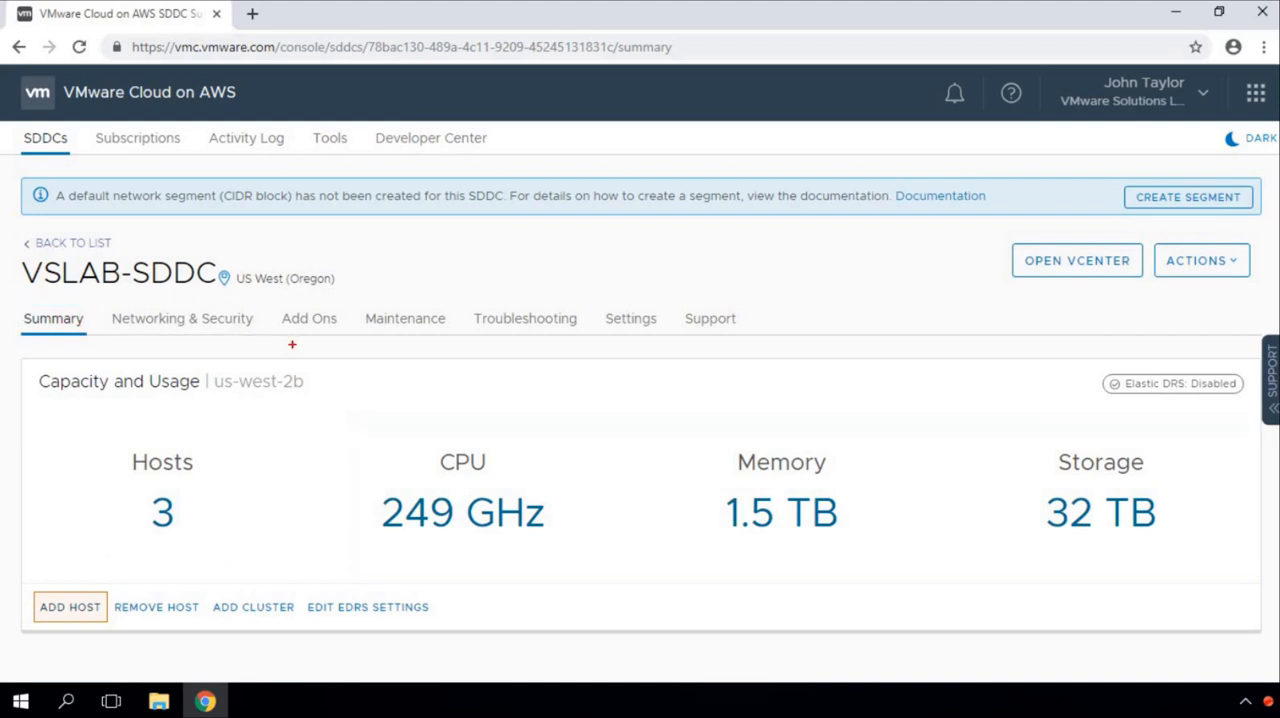
pyautogui.moveTo(98, 299); pyautogui.dragTo(262, 346)
pyautogui.hotkey('ctrl', 'z')
pyautogui.moveTo(269, 298); pyautogui.dragTo(352, 336)
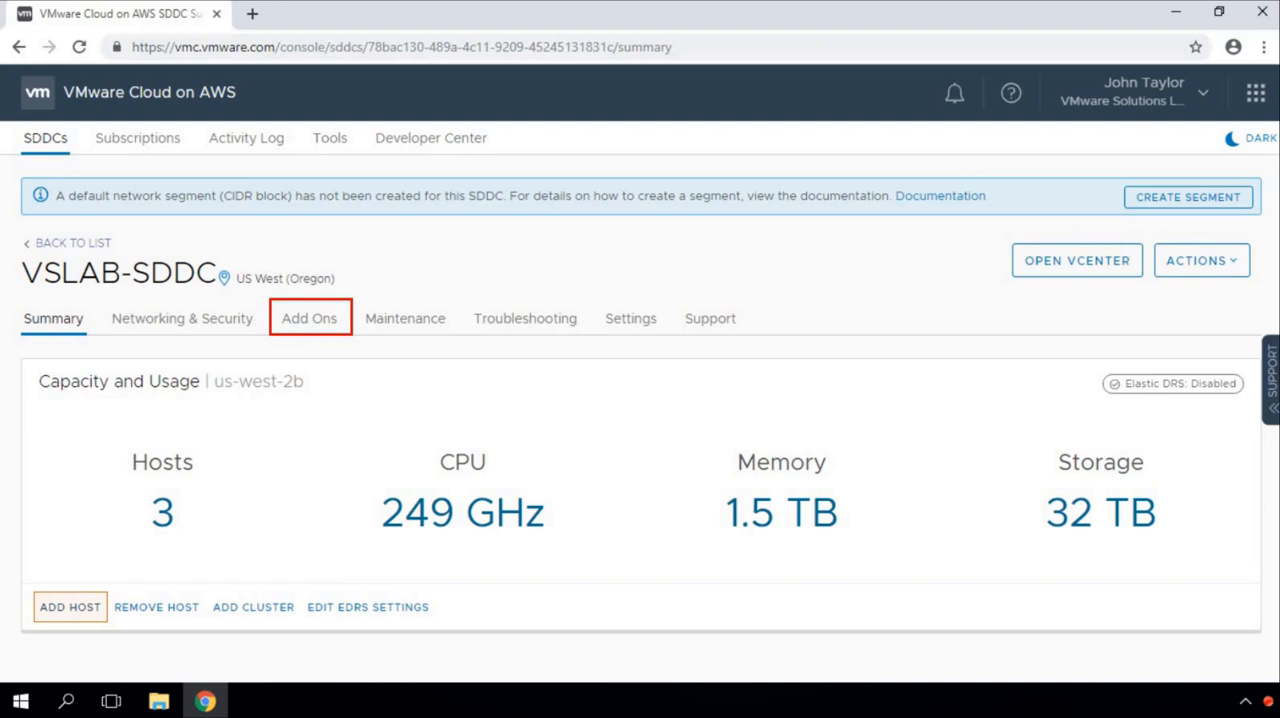
pyautogui.hotkey('ctrl', 'z')
pyautogui.moveTo(355, 289)
pyautogui.mouseDown()
pyautogui.moveTo(466, 337)
pyautogui.moveTo(491, 309)
pyautogui.moveTo(604, 339)
pyautogui.mouseUp()
pyautogui.hotkey('ctrl', 'z')
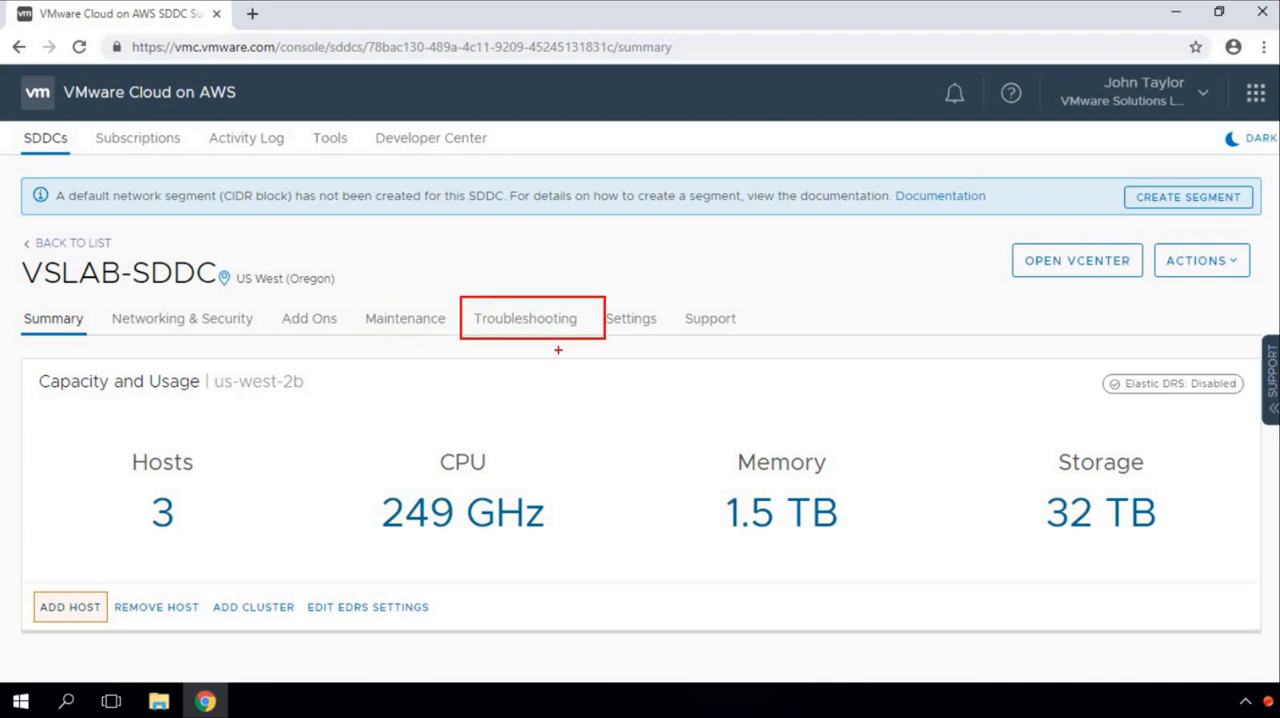
pyautogui.hotkey('ctrl', 'z')
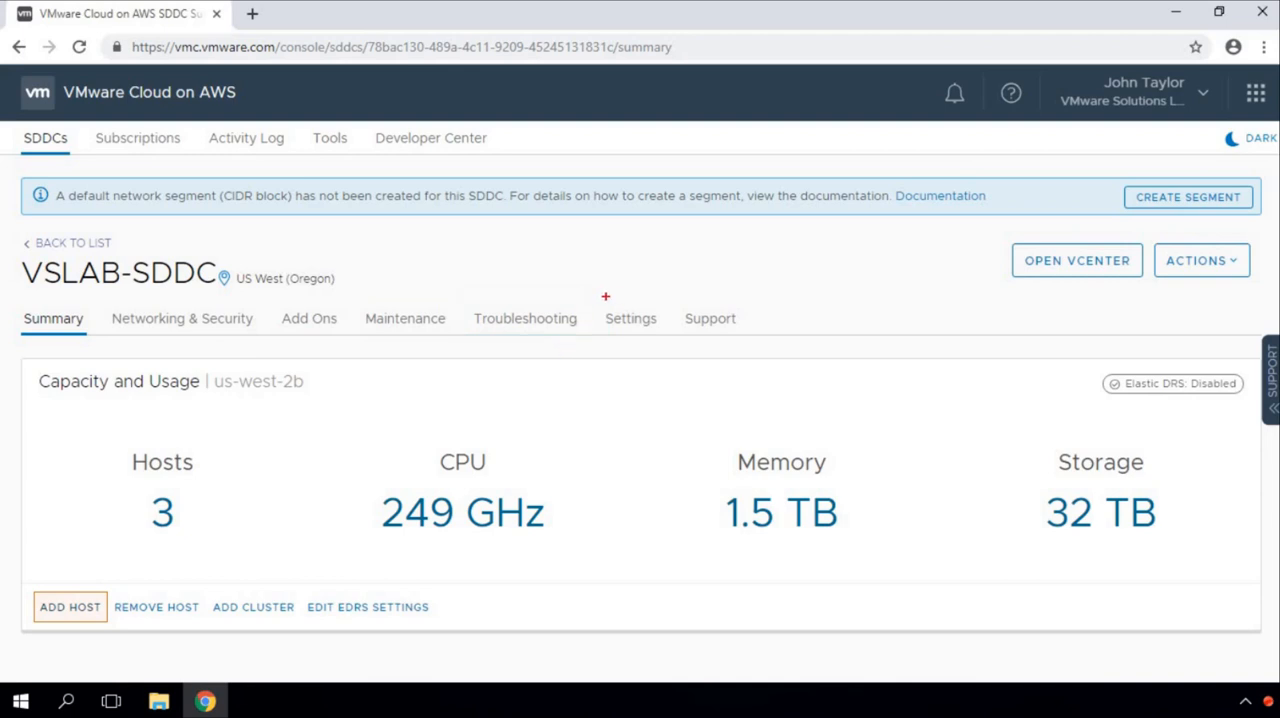
pyautogui.moveTo(671, 292); pyautogui.dragTo(777, 337)
pyautogui.hotkey('ctrl', 'z')
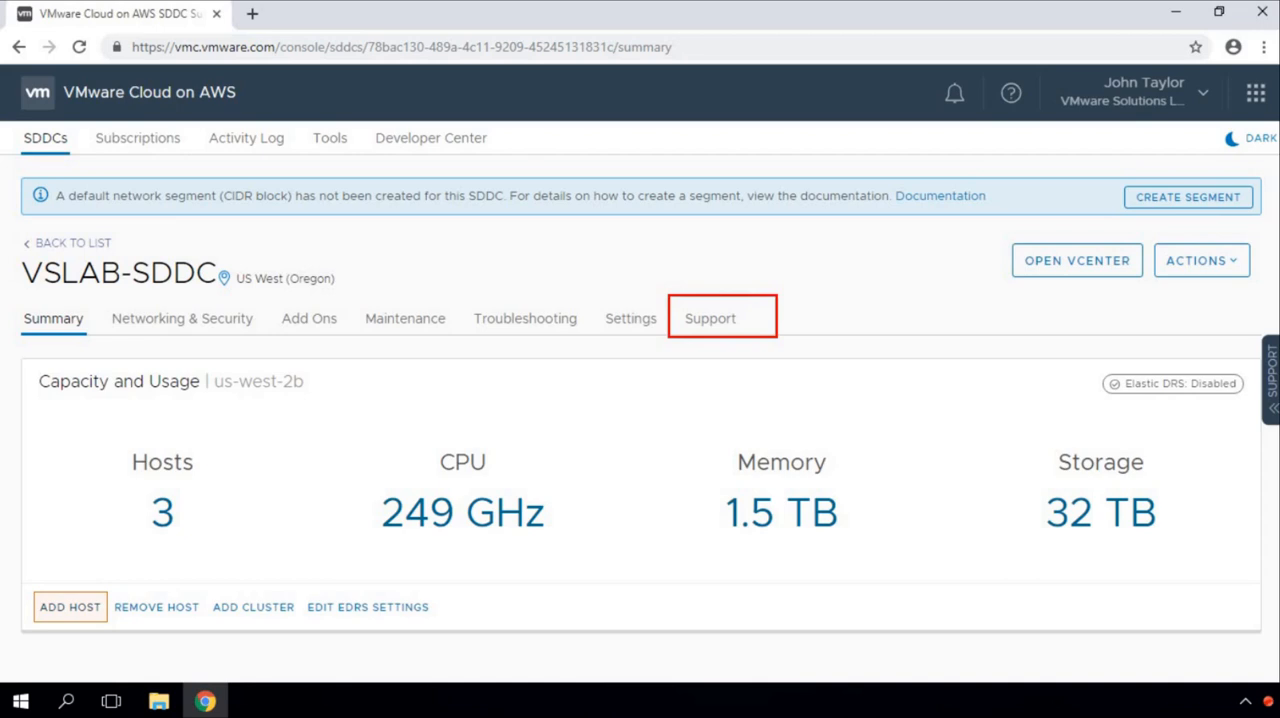
pyautogui.hotkey('ctrl', 'z')
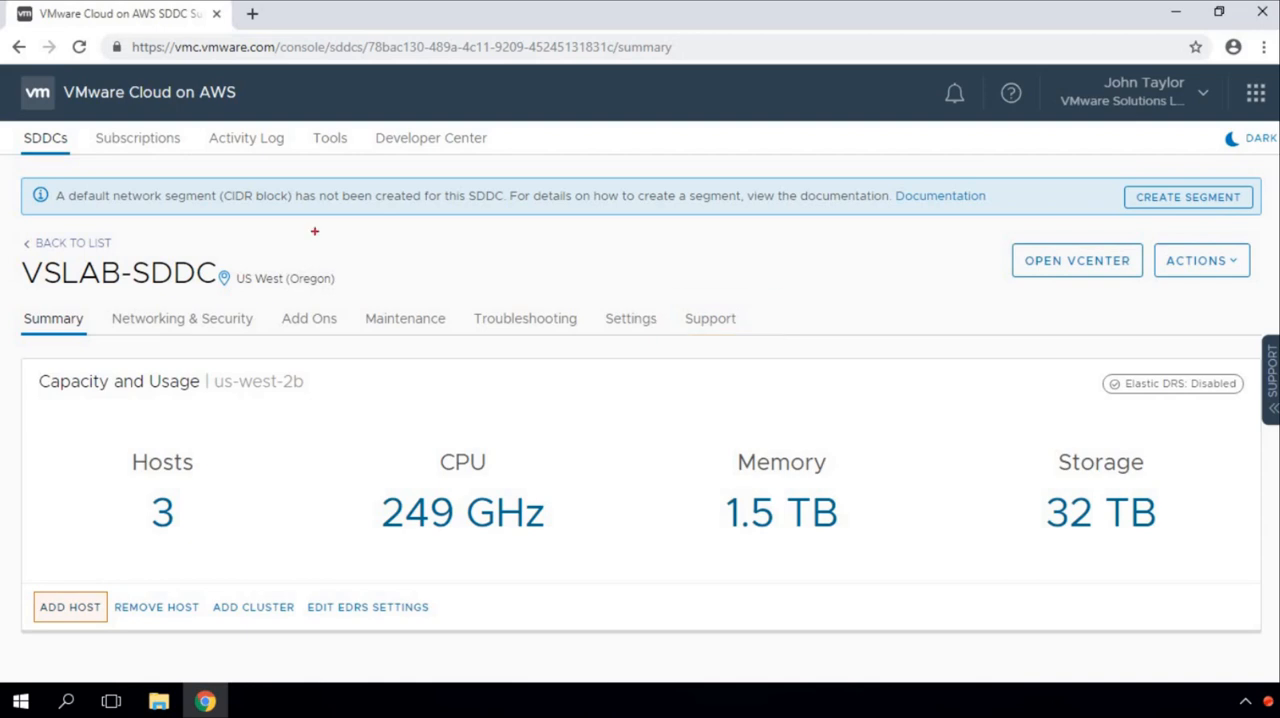